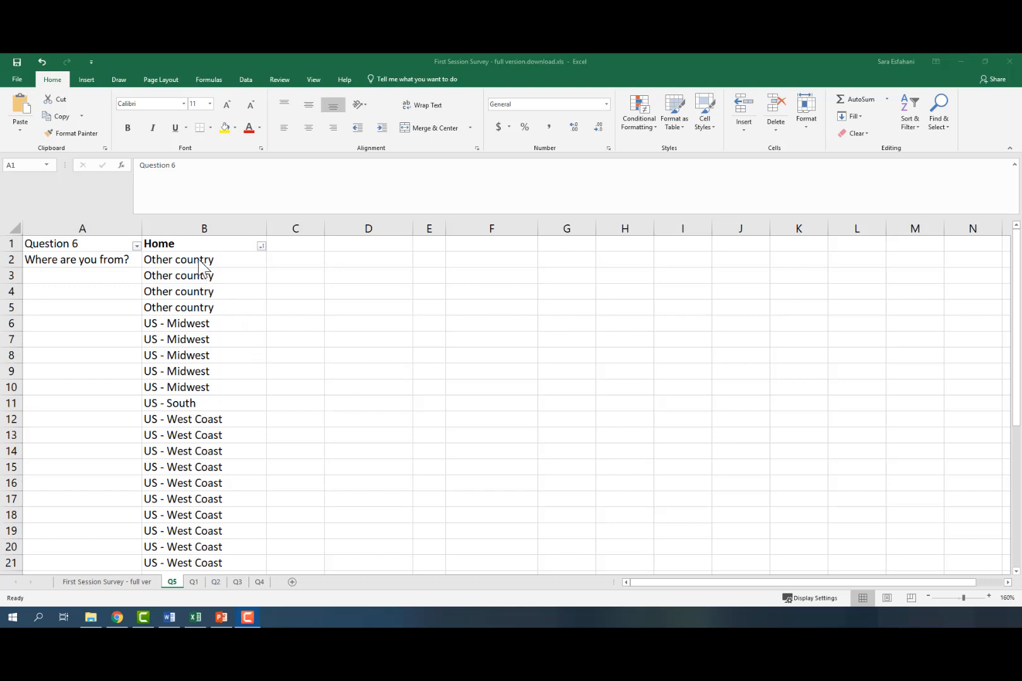
Step: Examine the Home responses in column B and the distinct values listed in its filter
{"action": "left_click_drag", "start_coordinate": [212, 263], "coordinate": [200, 562]}
{"action": "scroll", "coordinate": [210, 525], "scroll_direction": "down", "scroll_amount": 2}
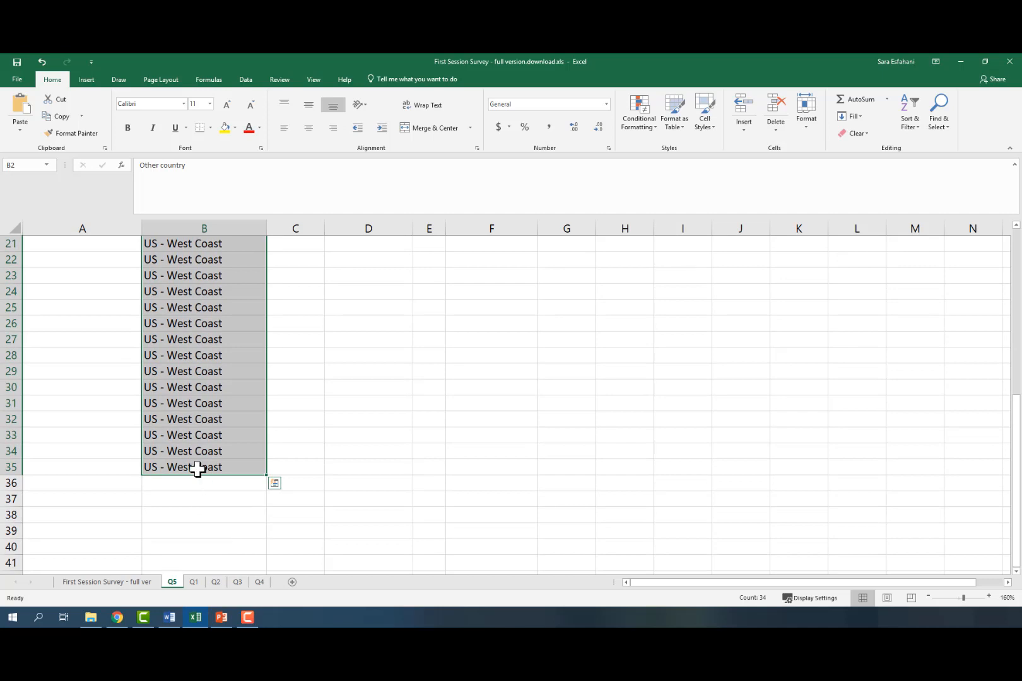
{"action": "scroll", "coordinate": [207, 482], "scroll_direction": "up", "scroll_amount": 7}
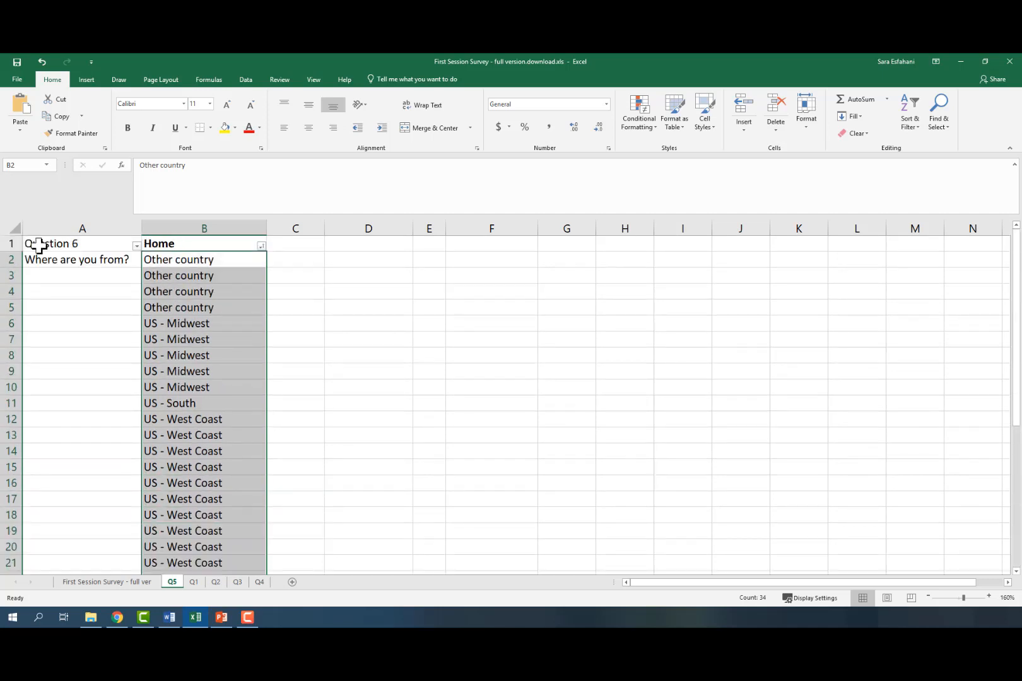
{"action": "scroll", "coordinate": [204, 413], "scroll_direction": "down", "scroll_amount": 6}
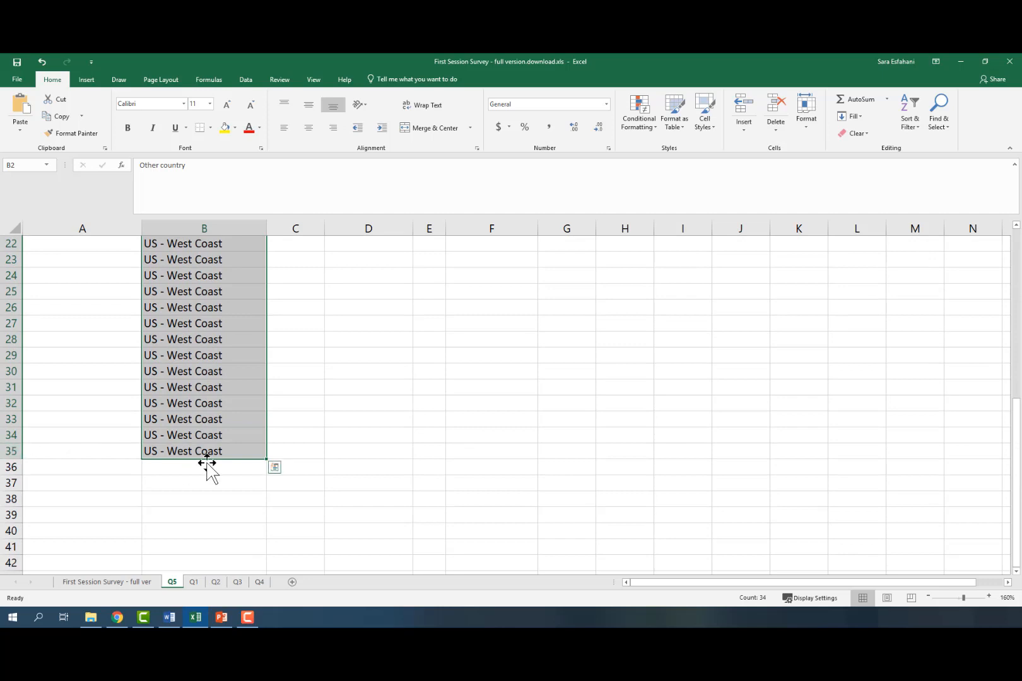
{"action": "scroll", "coordinate": [183, 493], "scroll_direction": "up", "scroll_amount": 7}
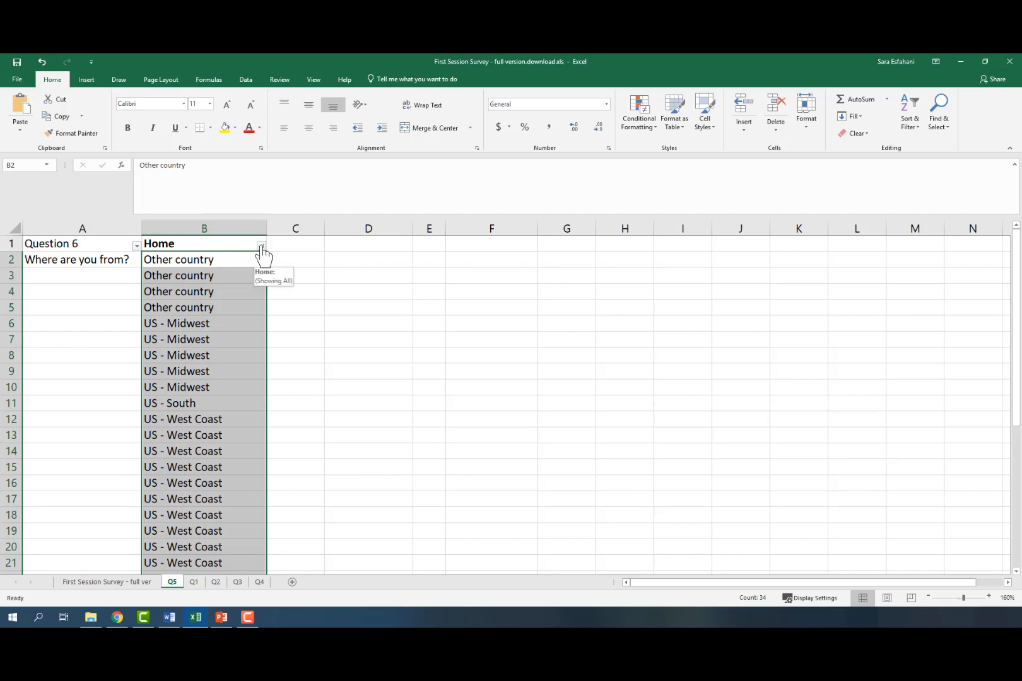
{"action": "left_click", "coordinate": [197, 245]}
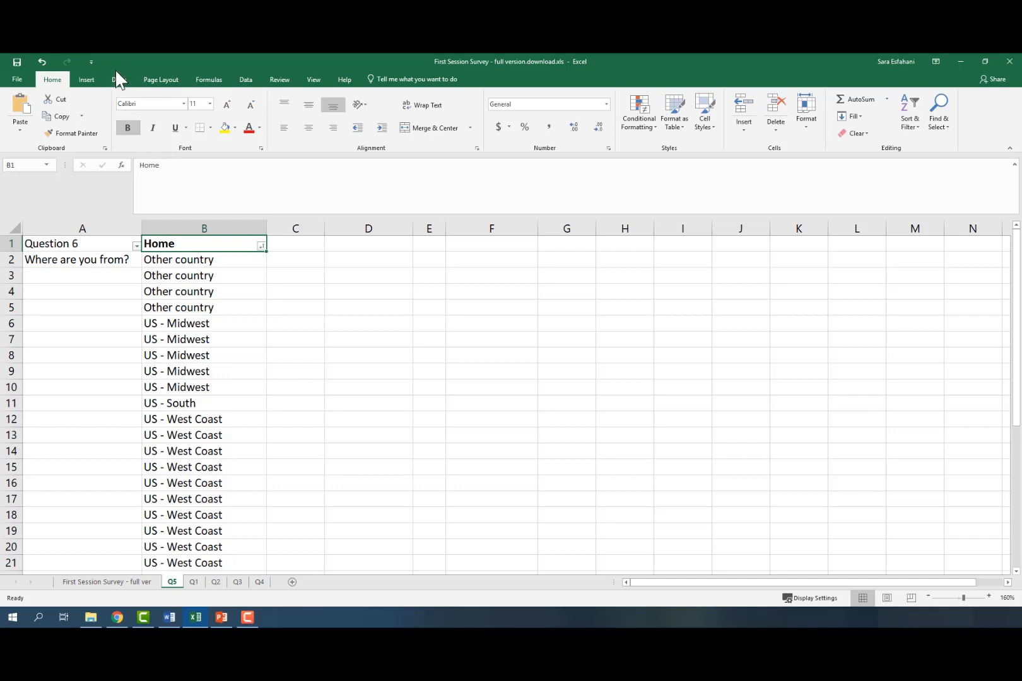
{"action": "left_click", "coordinate": [246, 80]}
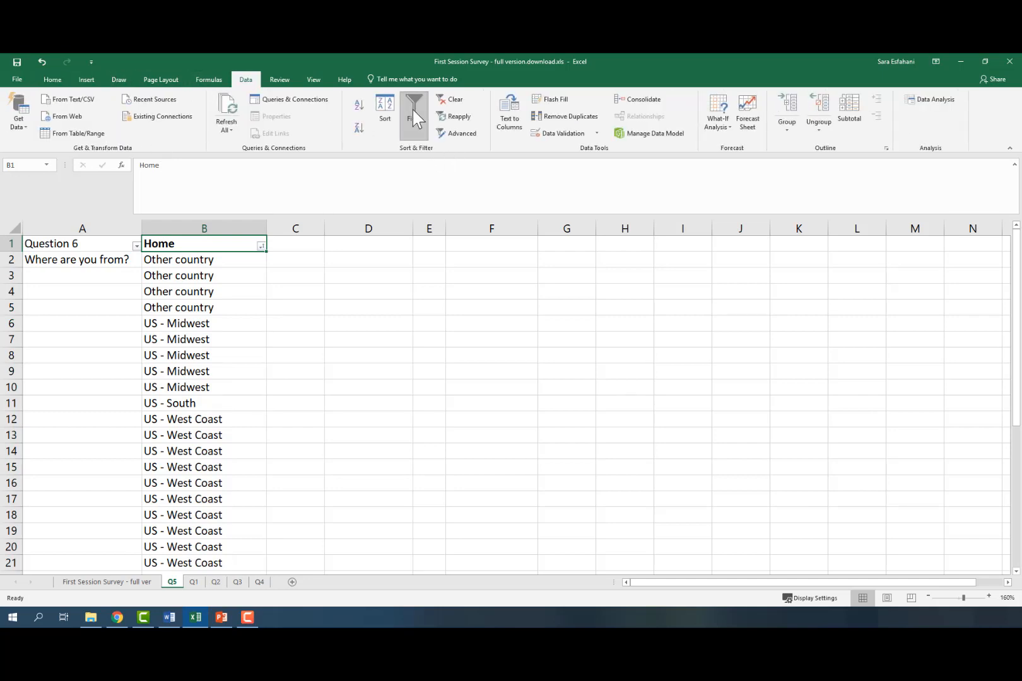
{"action": "left_click", "coordinate": [261, 247]}
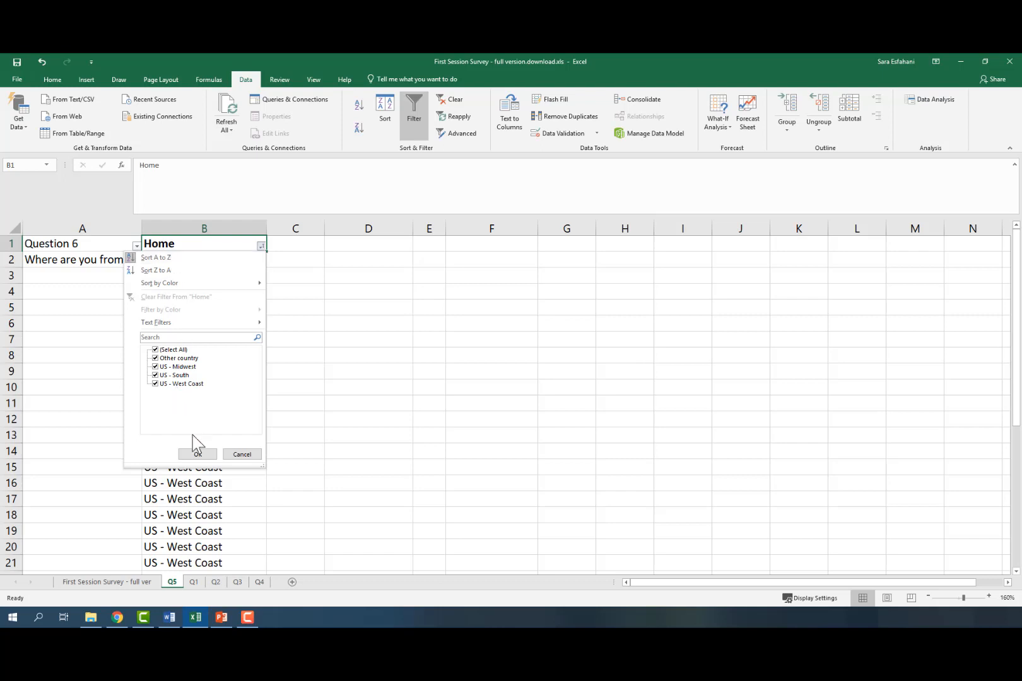
{"action": "left_click", "coordinate": [198, 454]}
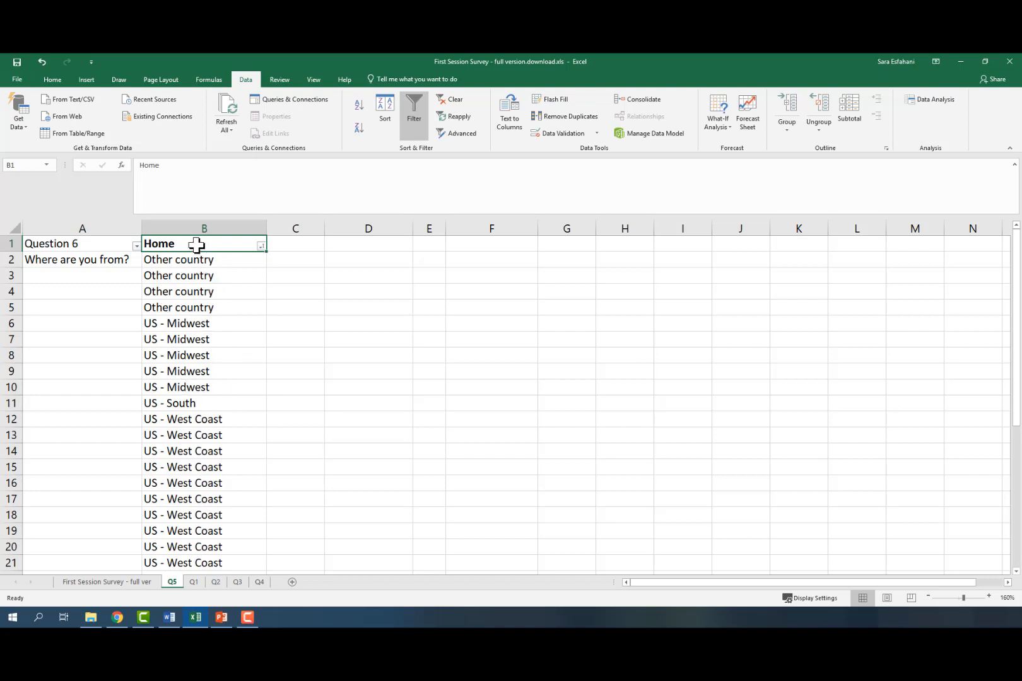
Step: Select the Home data in column B and insert a PivotChart & PivotTable on the existing worksheet at D2
{"action": "left_click_drag", "start_coordinate": [196, 244], "coordinate": [210, 548]}
{"action": "scroll", "coordinate": [281, 358], "scroll_direction": "up", "scroll_amount": 5}
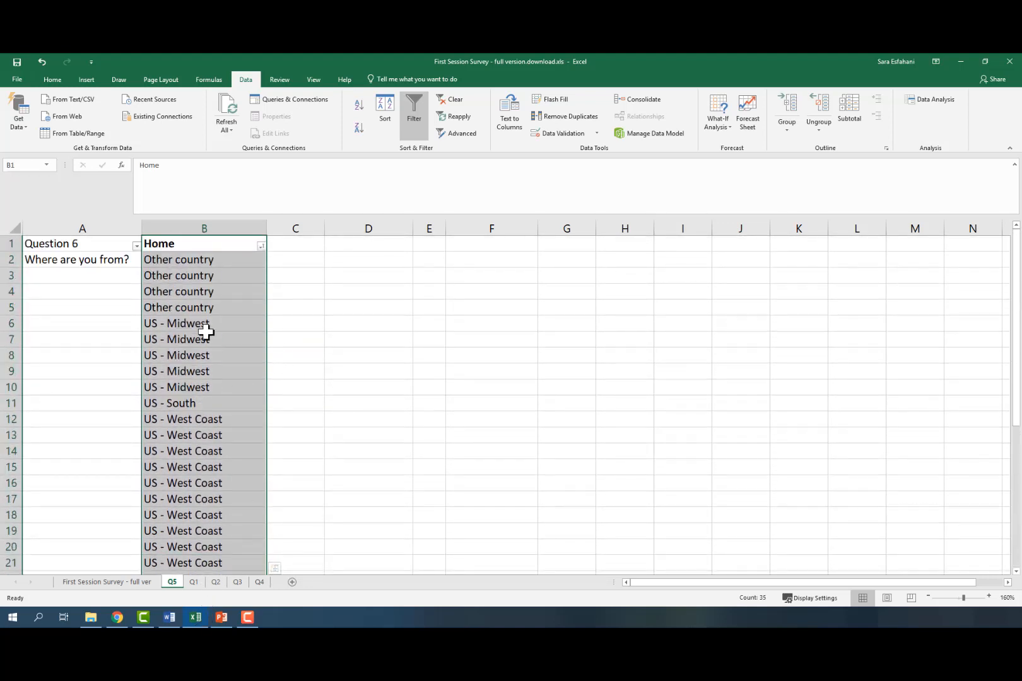
{"action": "left_click", "coordinate": [88, 80]}
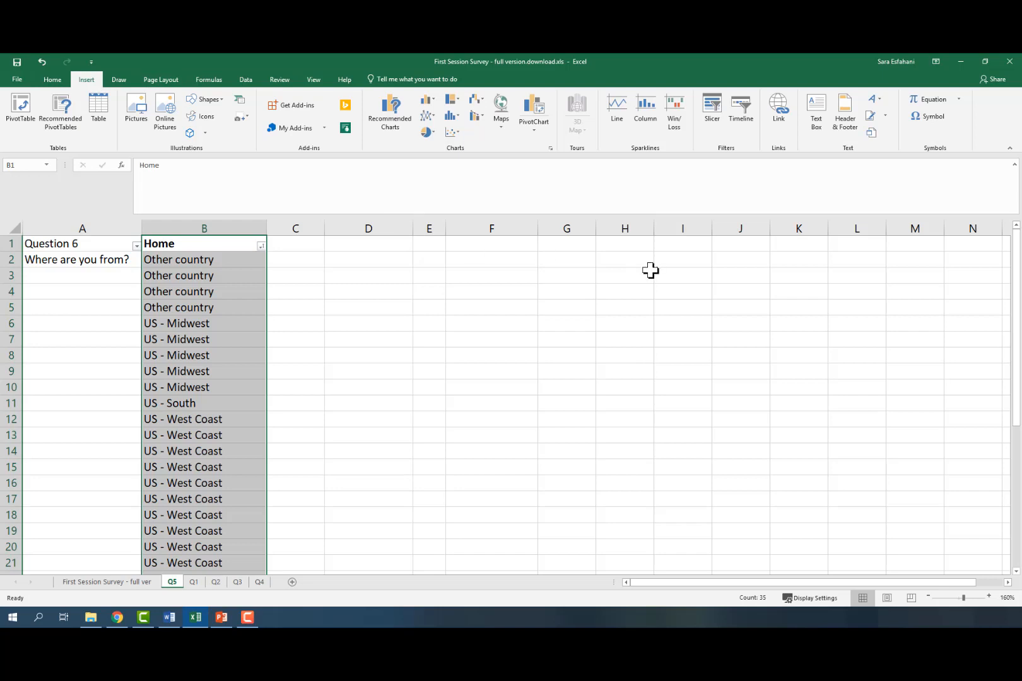
{"action": "left_click", "coordinate": [533, 133]}
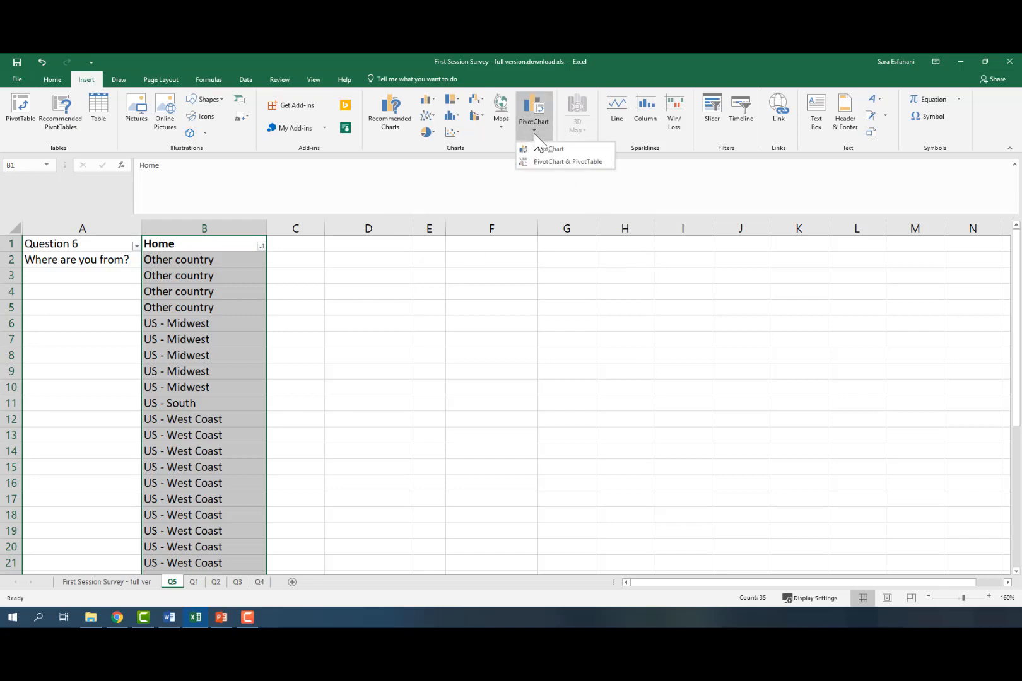
{"action": "left_click", "coordinate": [568, 162]}
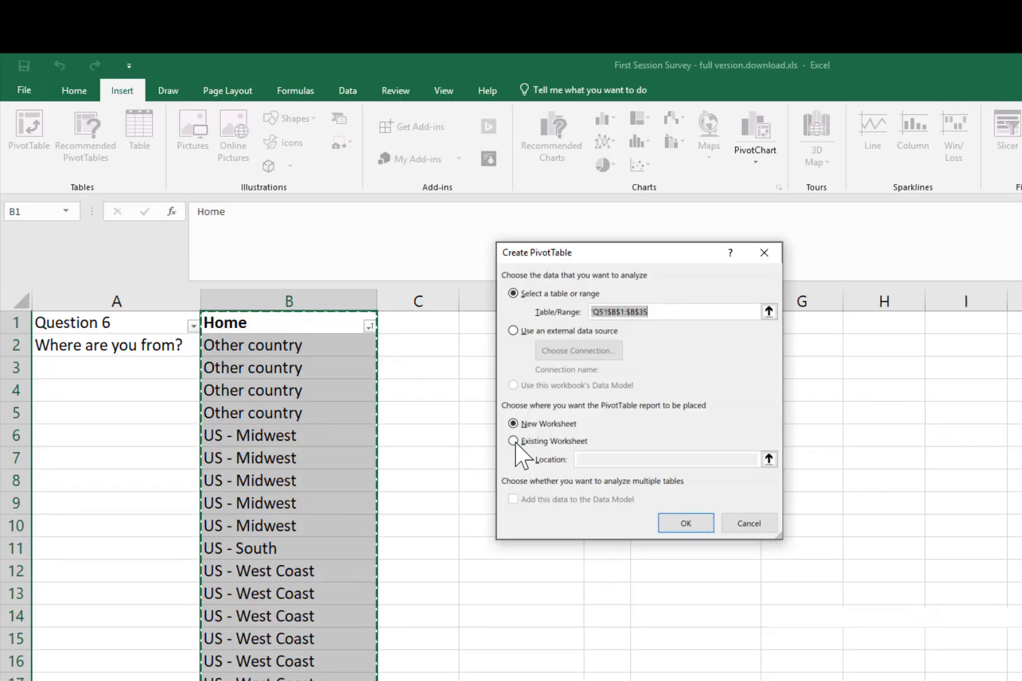
{"action": "left_click", "coordinate": [513, 441]}
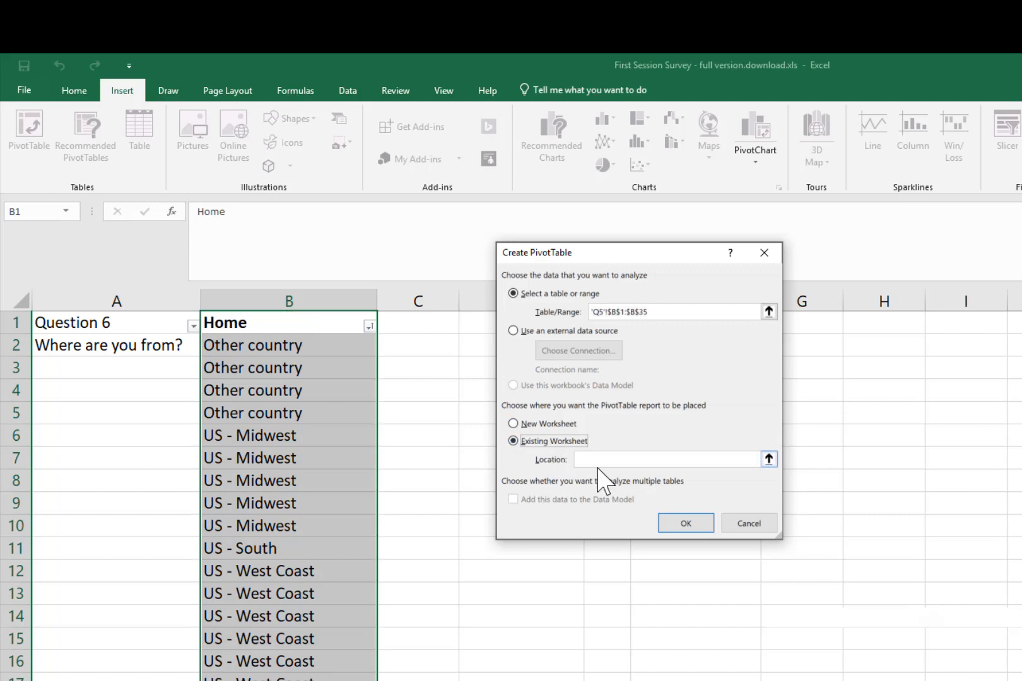
{"action": "left_click_drag", "start_coordinate": [619, 253], "coordinate": [870, 273]}
{"action": "left_click", "coordinate": [841, 485]}
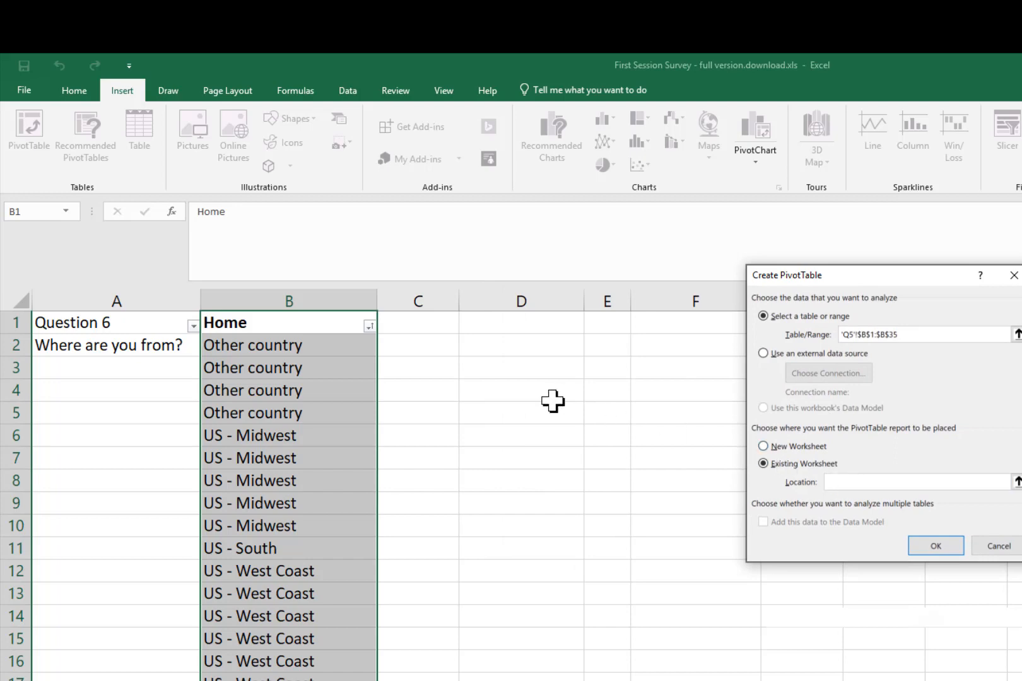
{"action": "left_click", "coordinate": [513, 347]}
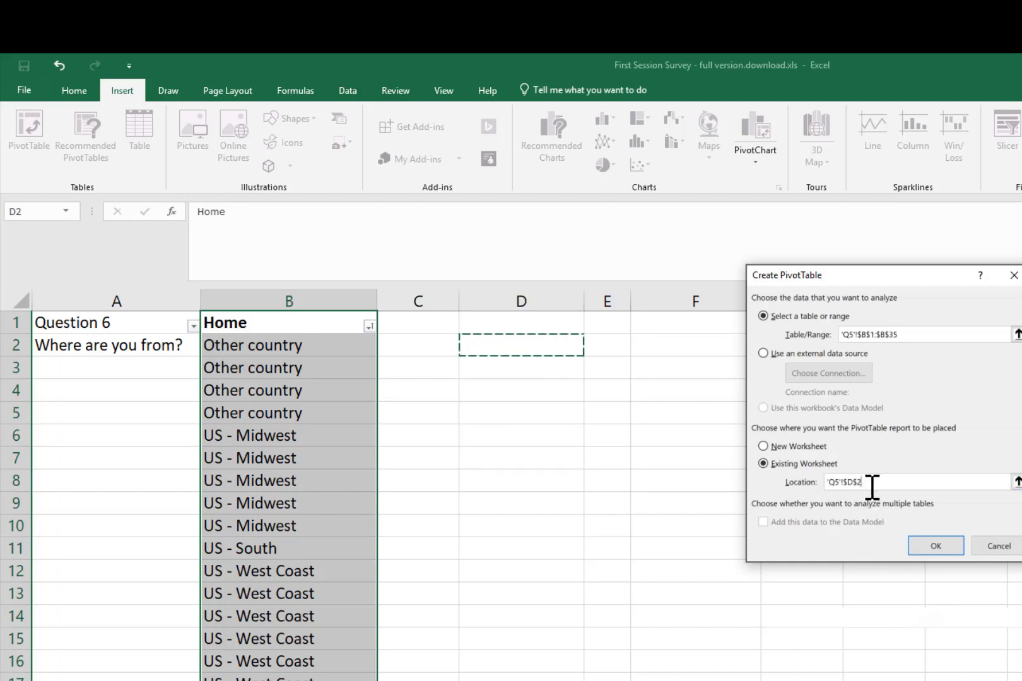
{"action": "left_click", "coordinate": [935, 547]}
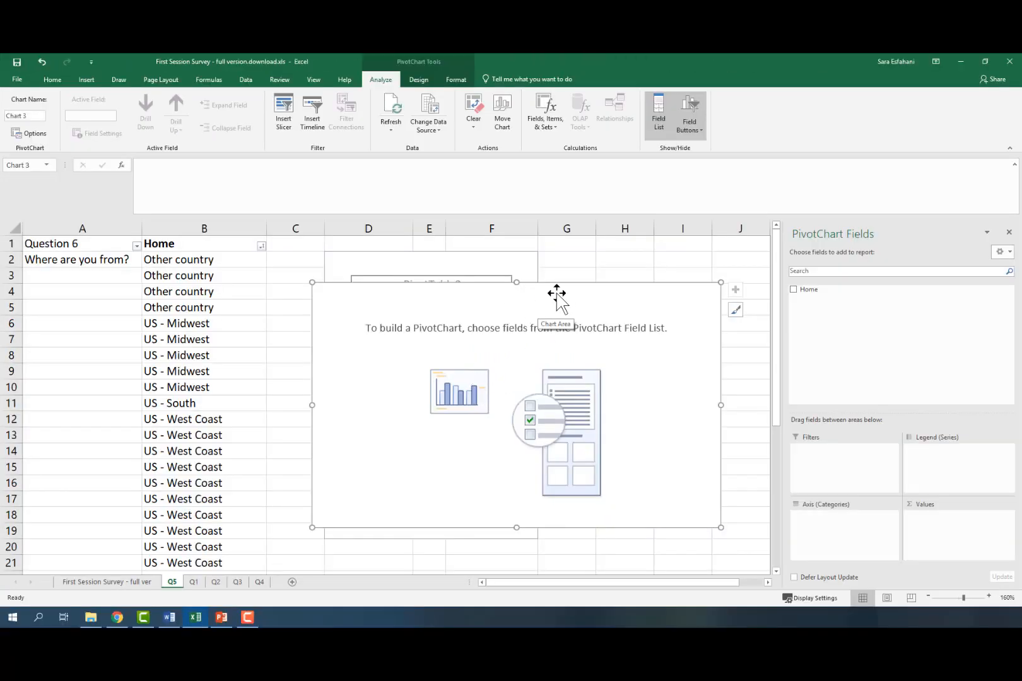
Step: Move the empty PivotChart beside the table and add the Home field to Axis (Categories)
{"action": "left_click_drag", "start_coordinate": [784, 393], "coordinate": [822, 512]}
{"action": "left_click_drag", "start_coordinate": [579, 383], "coordinate": [673, 260]}
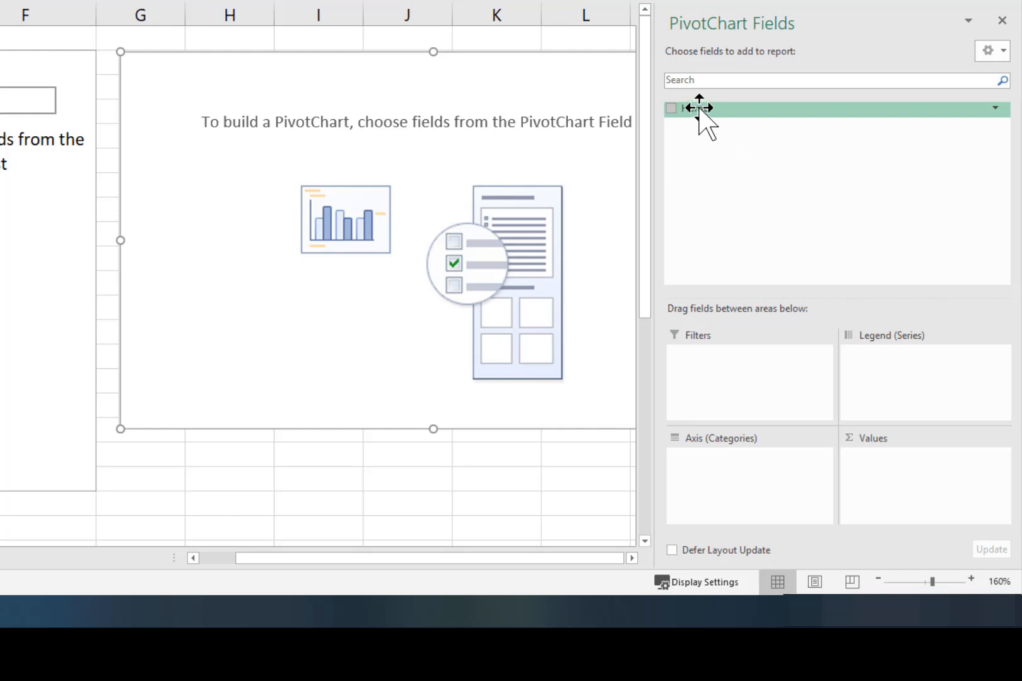
{"action": "left_click_drag", "start_coordinate": [699, 108], "coordinate": [733, 481]}
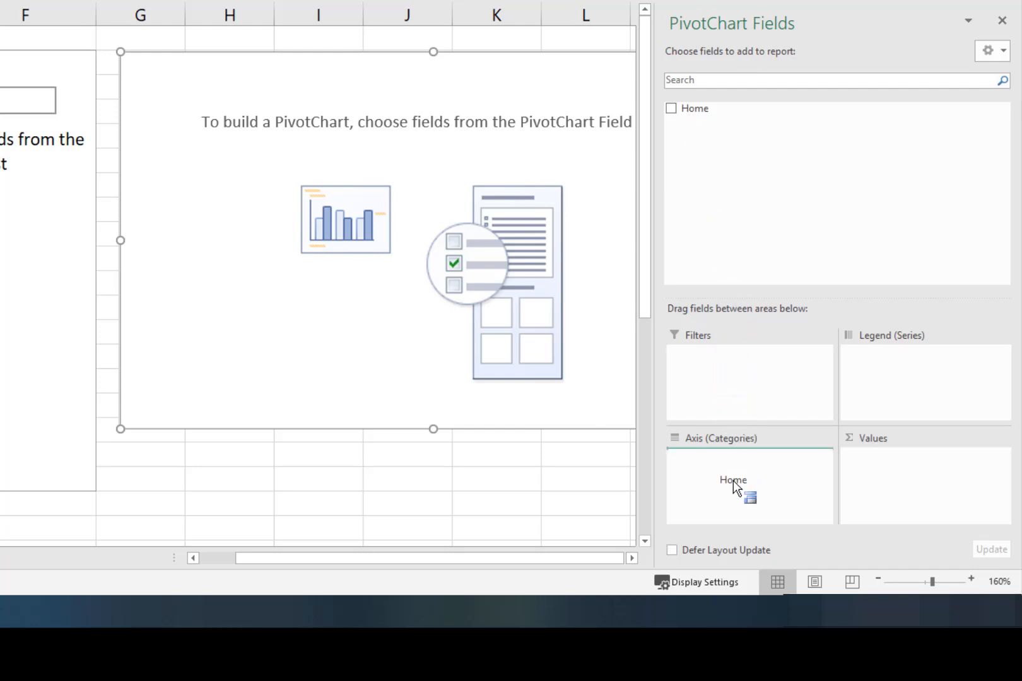
{"action": "left_click_drag", "start_coordinate": [713, 485], "coordinate": [712, 484]}
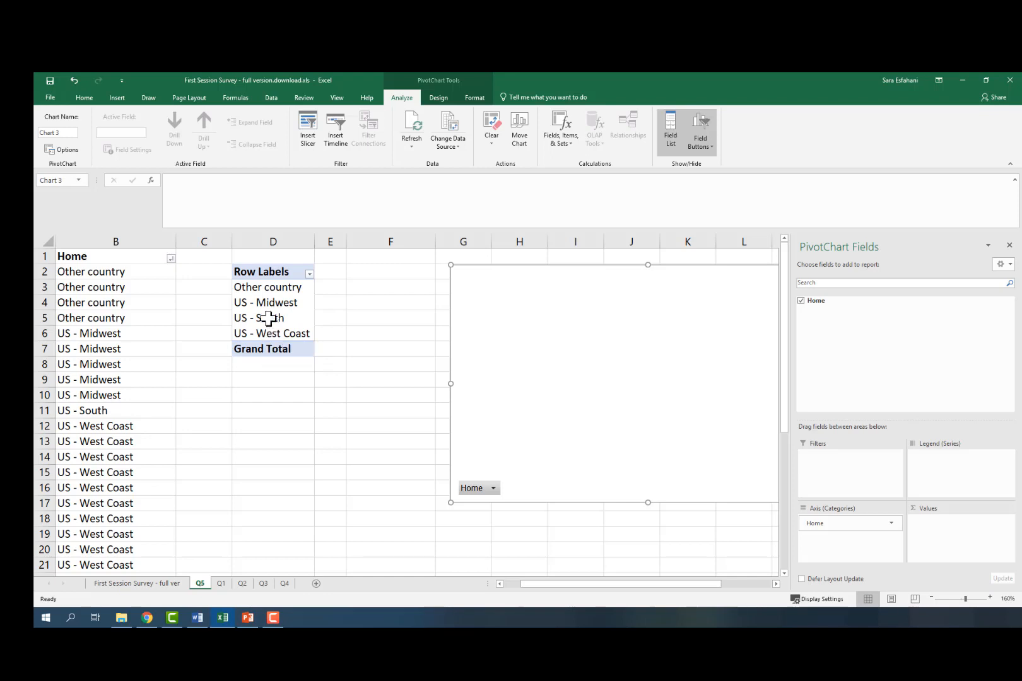
Step: Sort the pivot table's row labels Z to A
{"action": "left_click", "coordinate": [310, 274]}
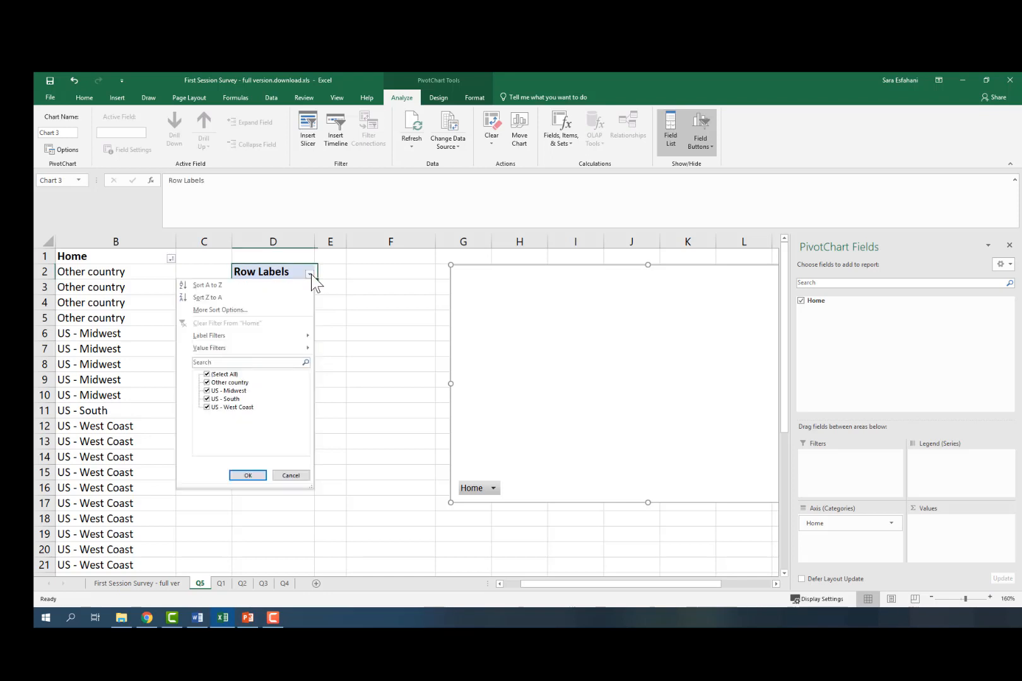
{"action": "left_click", "coordinate": [239, 300]}
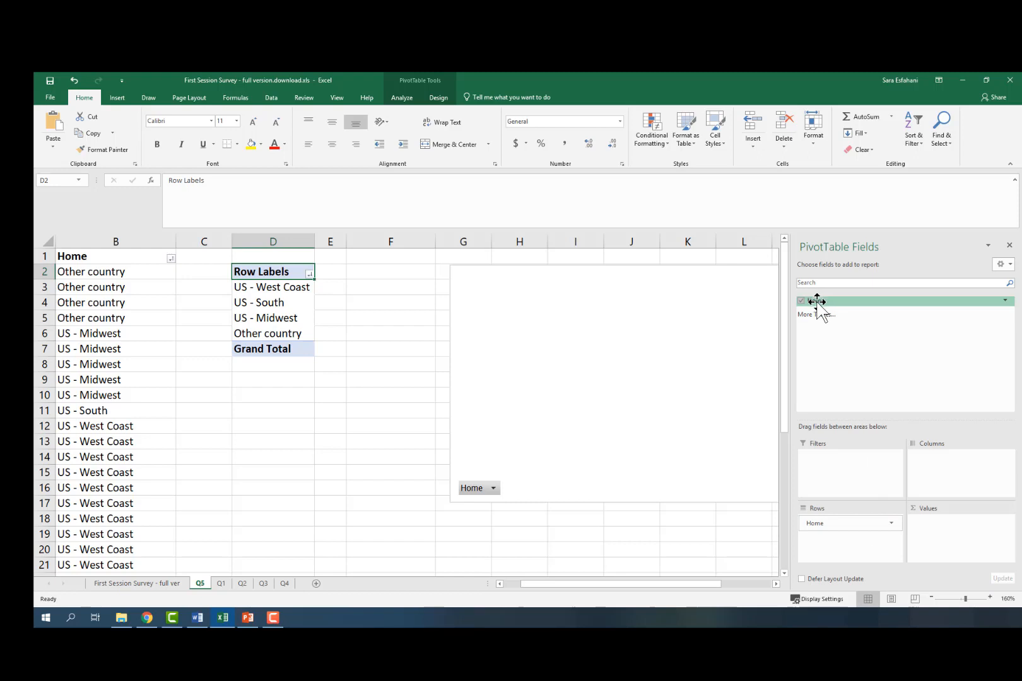
Step: Add the Home field to Values as a count and confirm its value field settings
{"action": "left_click_drag", "start_coordinate": [817, 301], "coordinate": [937, 535]}
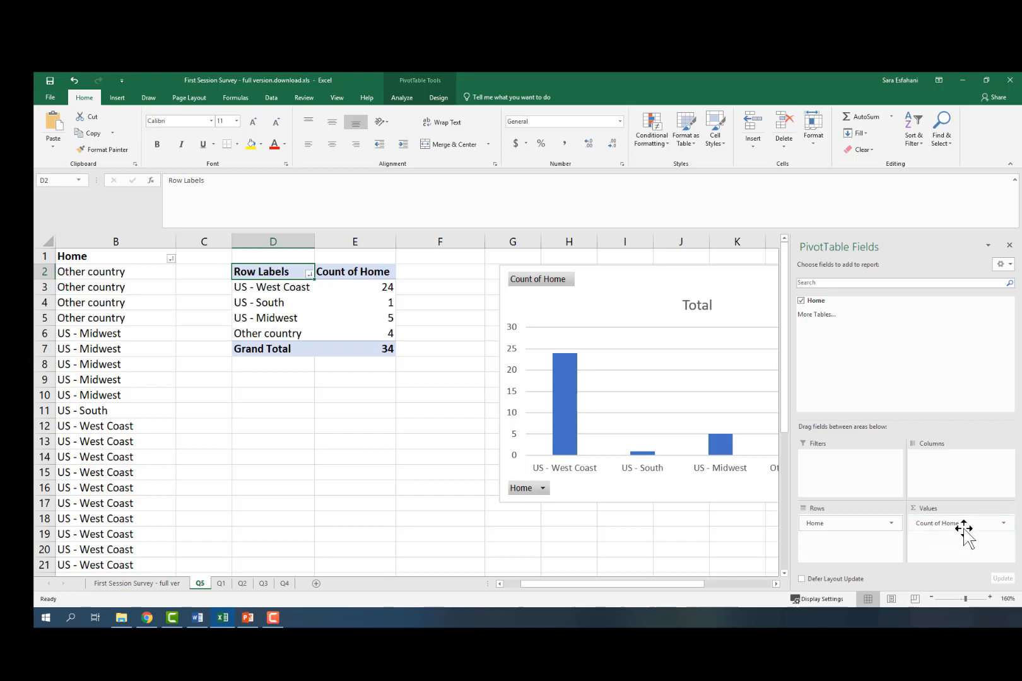
{"action": "left_click", "coordinate": [1004, 525]}
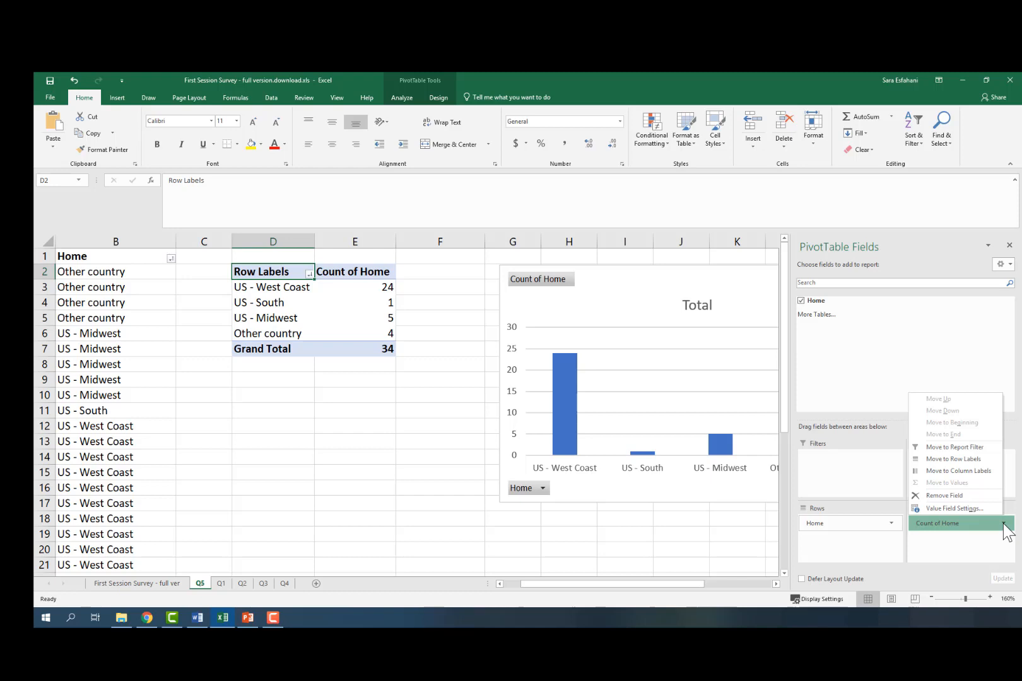
{"action": "left_click", "coordinate": [936, 509]}
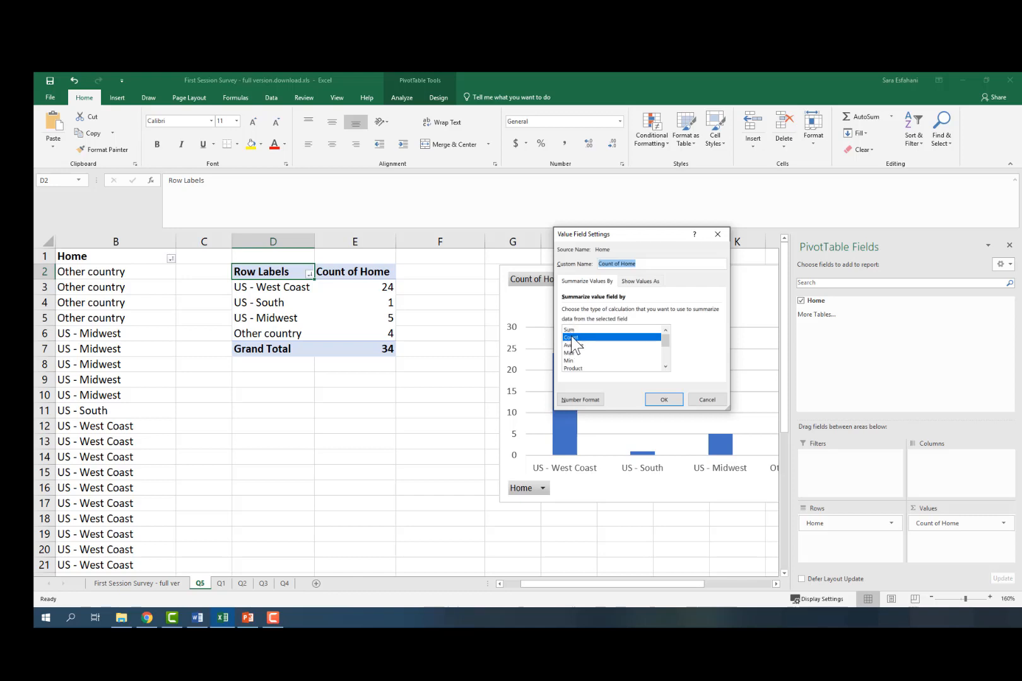
{"action": "left_click", "coordinate": [664, 402]}
{"action": "left_click", "coordinate": [665, 400]}
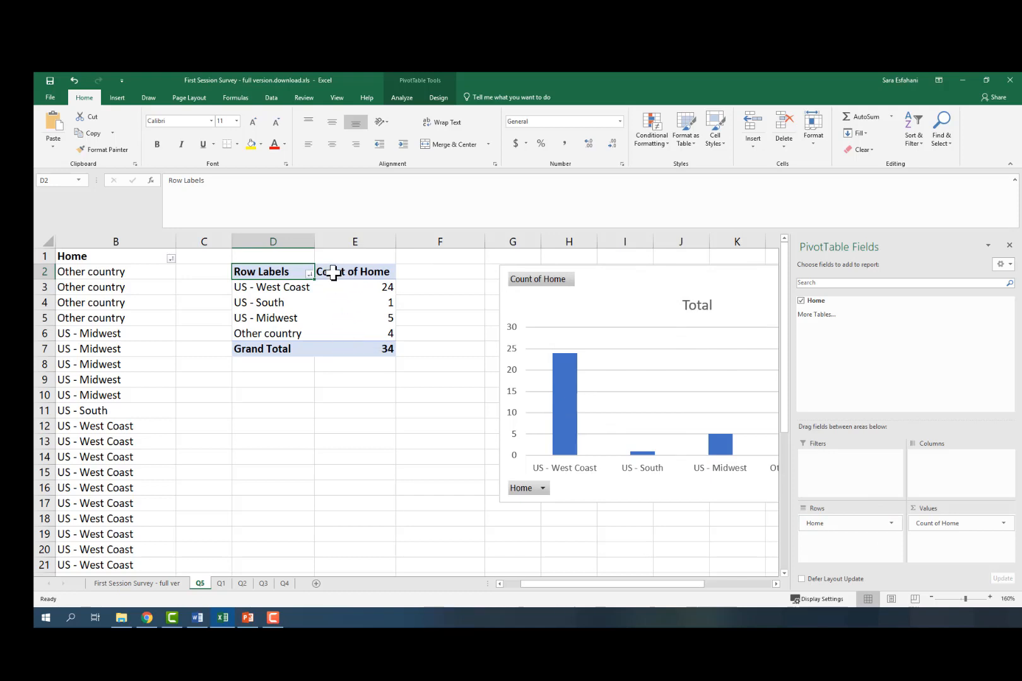
Step: Rename the pivot table's Count of Home header to Frequency
{"action": "left_click", "coordinate": [371, 288]}
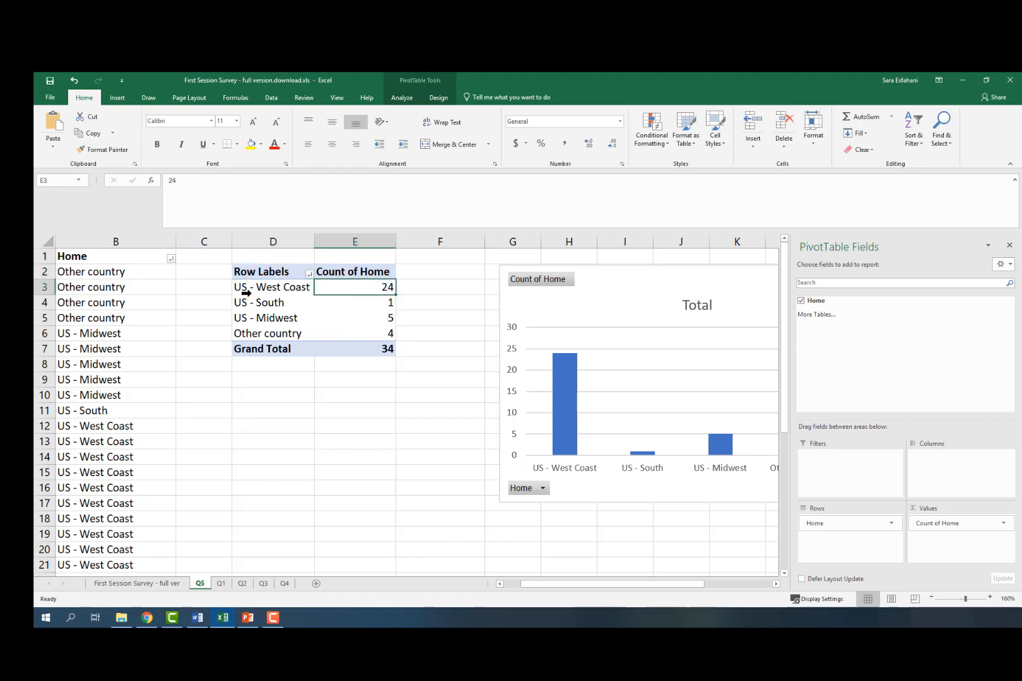
{"action": "left_click", "coordinate": [270, 281]}
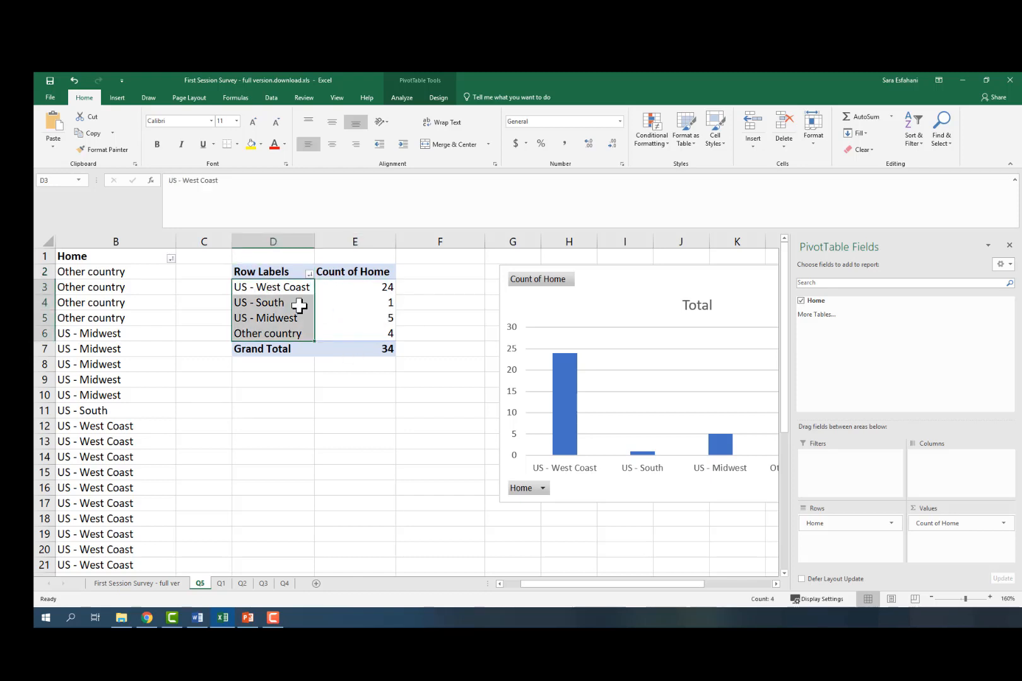
{"action": "left_click", "coordinate": [371, 304]}
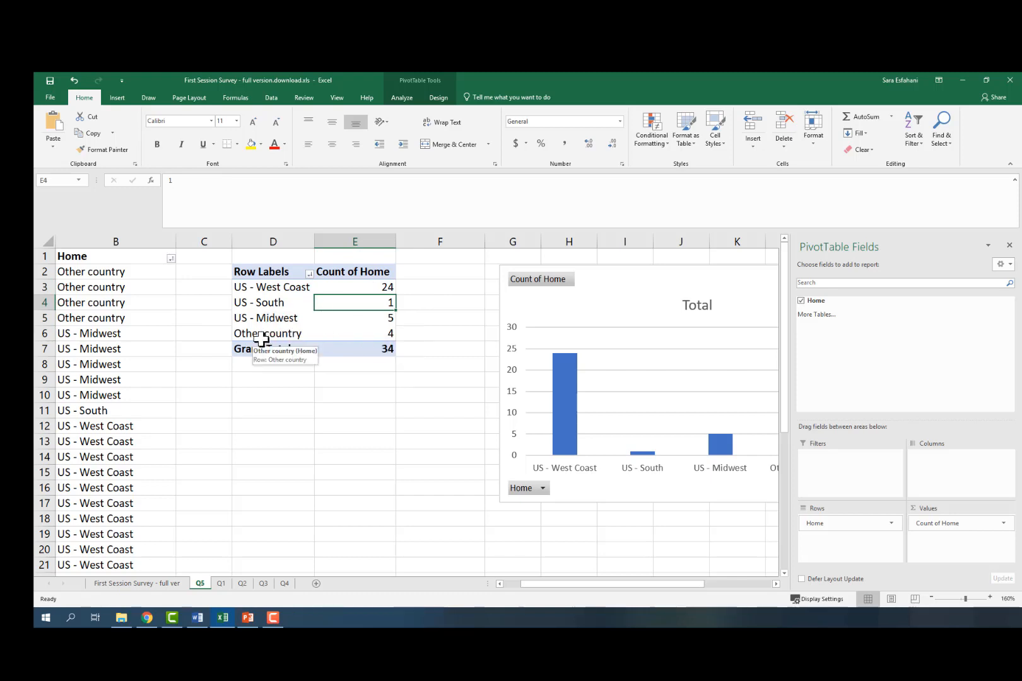
{"action": "left_click", "coordinate": [371, 349]}
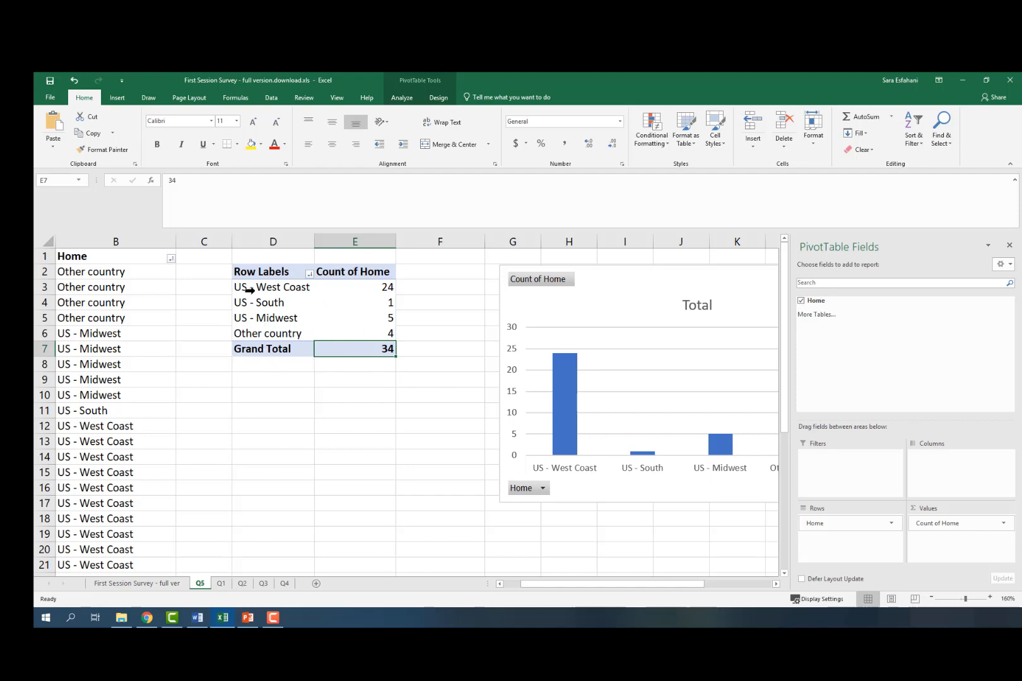
{"action": "left_click", "coordinate": [348, 273]}
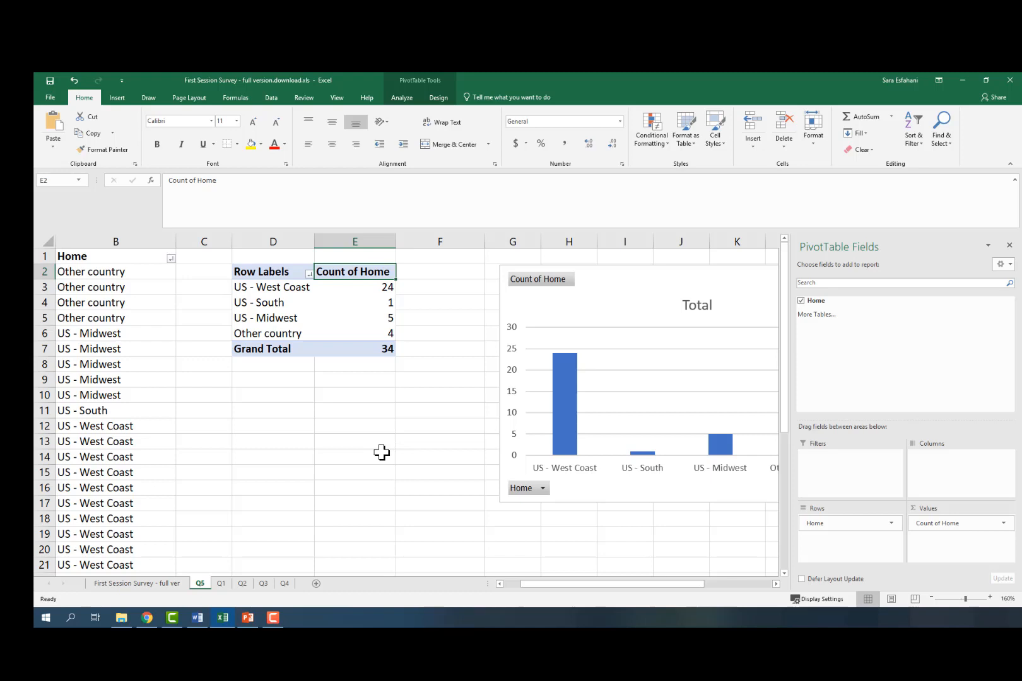
{"action": "type", "text": "Fr"}
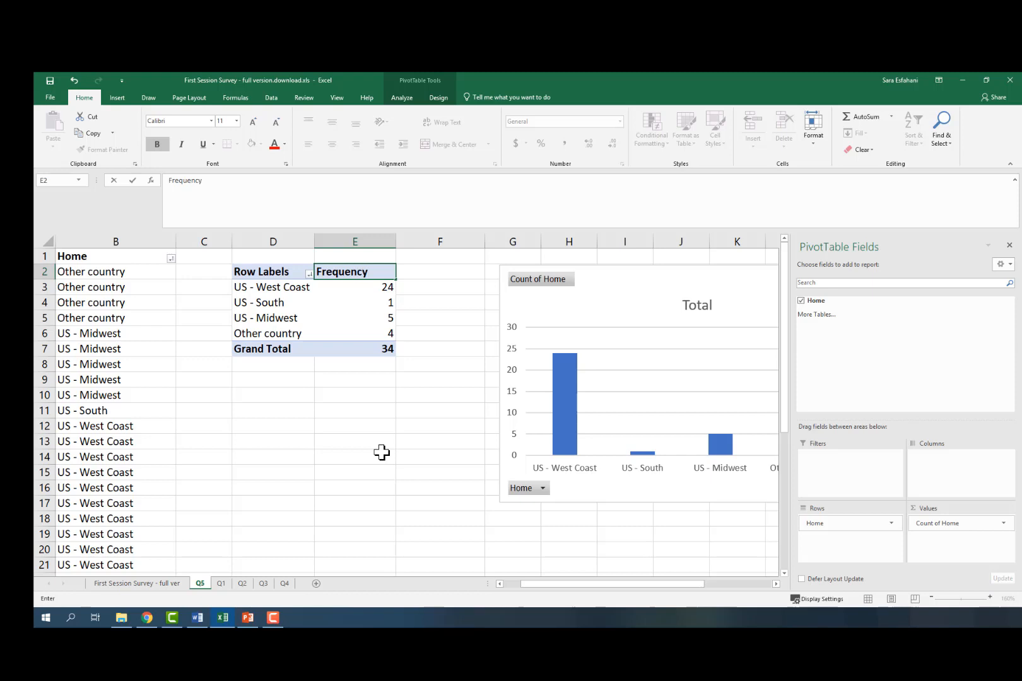
{"action": "type", "text": "equency"}
{"action": "key", "text": "Return"}
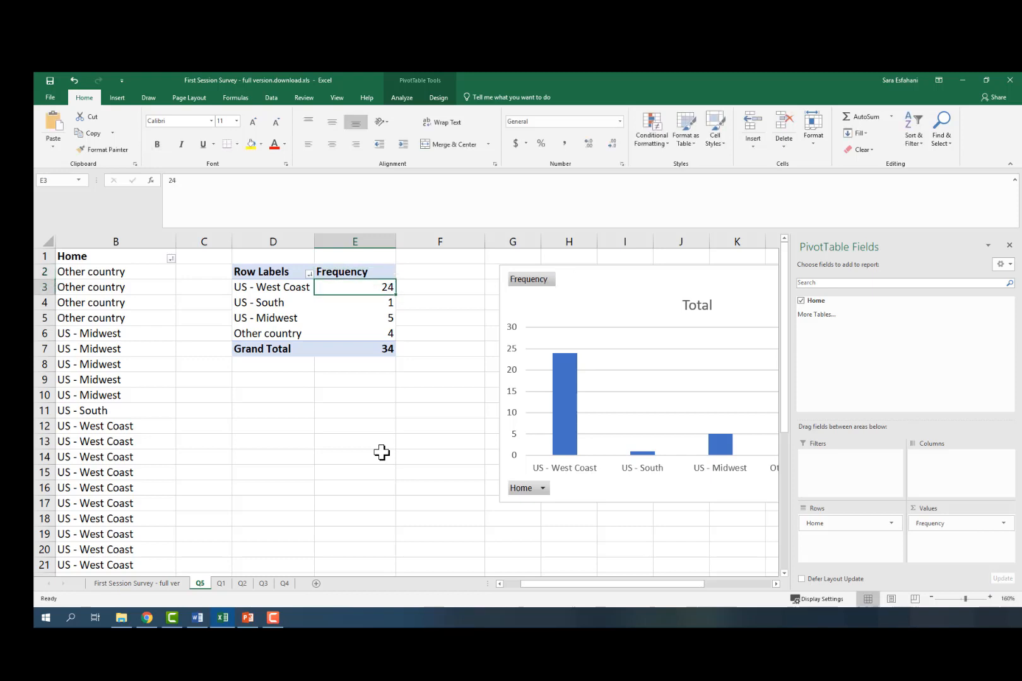
Step: Rename the pivot table's Grand Total label to Total
{"action": "left_click", "coordinate": [254, 352]}
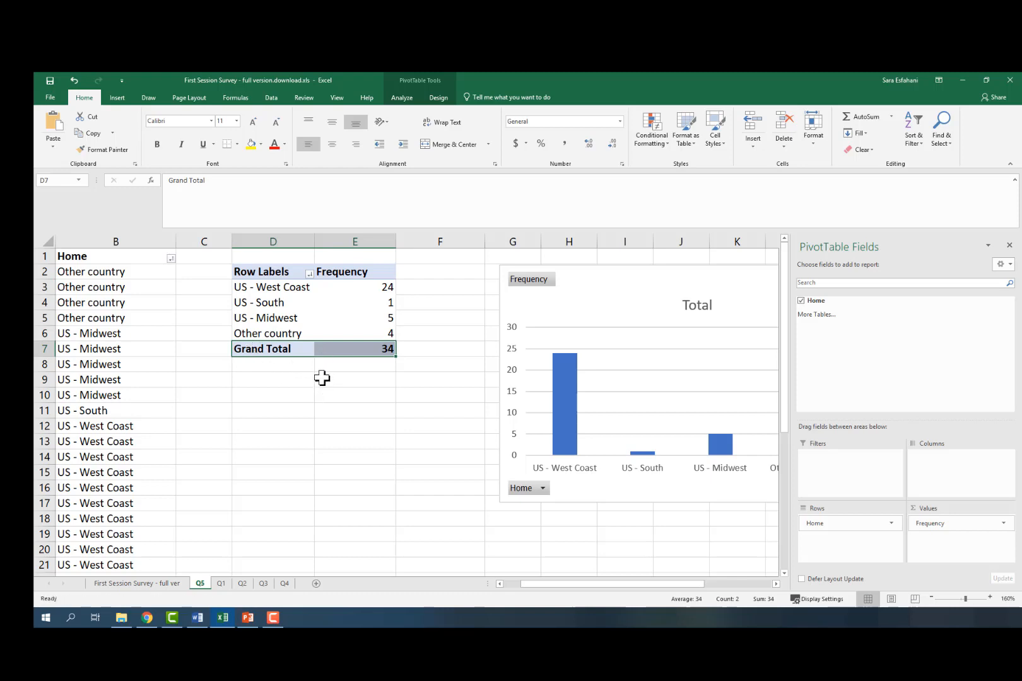
{"action": "key", "text": "Down"}
{"action": "key", "text": "Down"}
{"action": "key", "text": "Down"}
{"action": "key", "text": "Down"}
{"action": "left_click", "coordinate": [266, 353]}
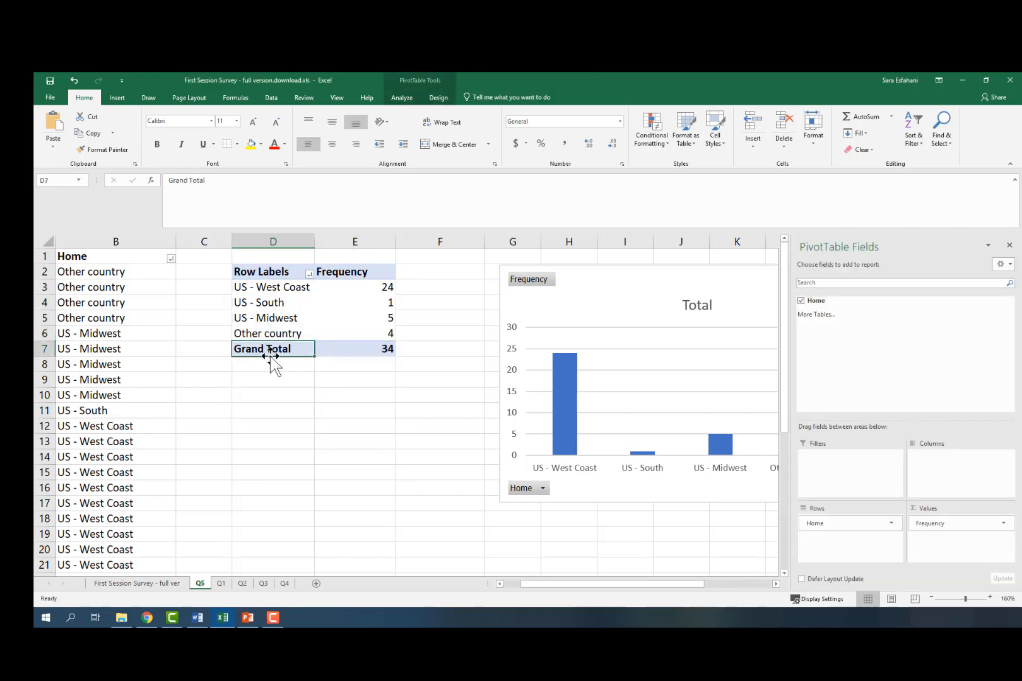
{"action": "type", "text": "To"}
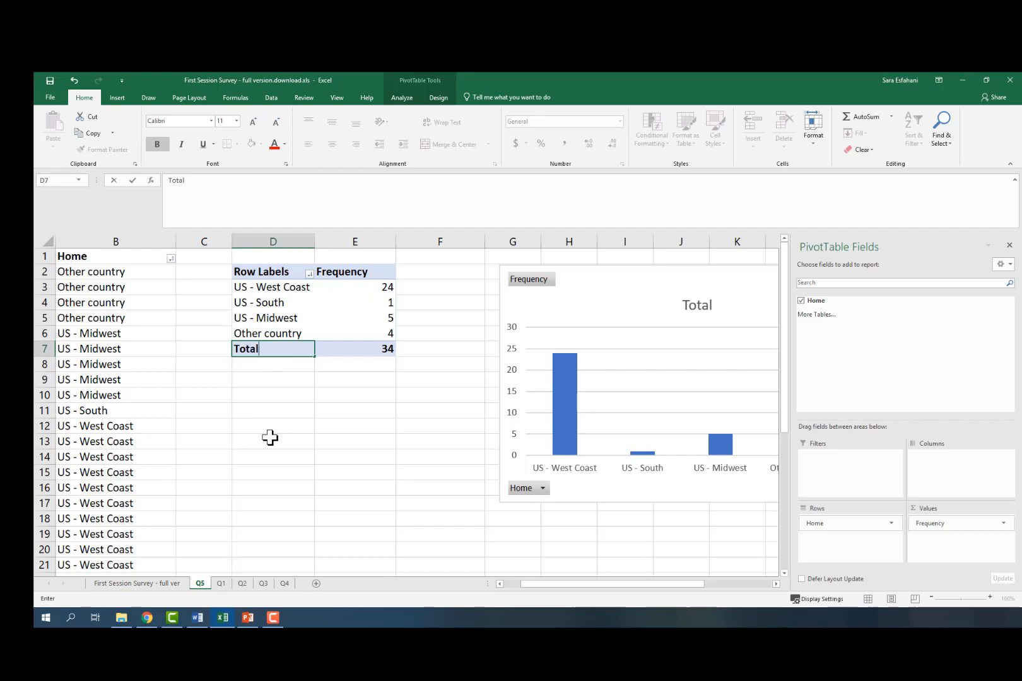
{"action": "key", "text": "Return"}
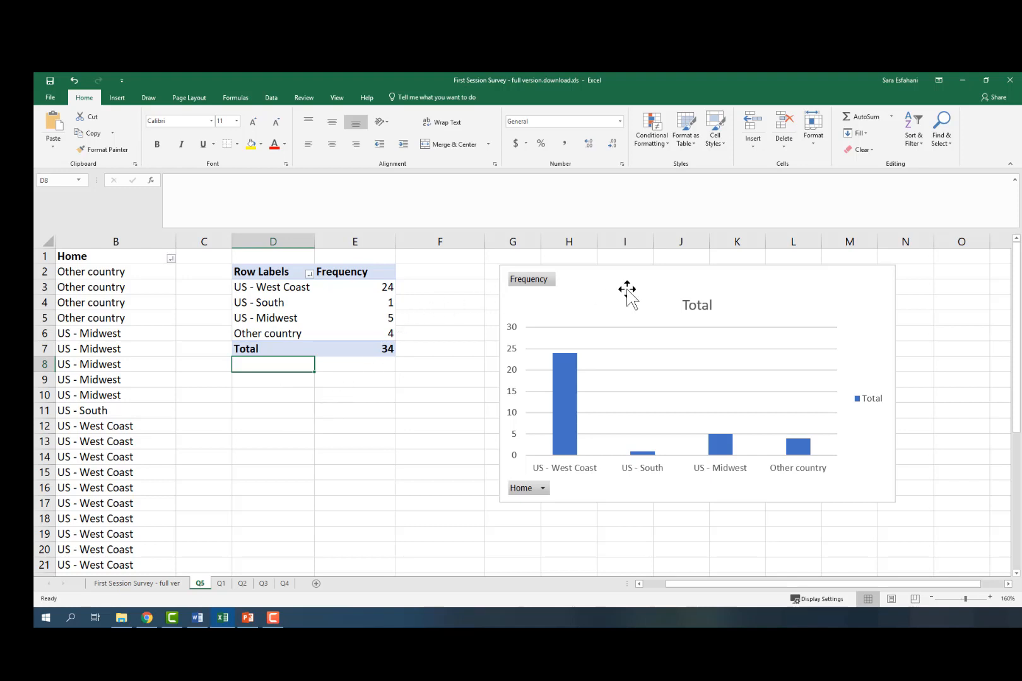
Step: Move the PivotChart closer to the pivot table and delete its legend
{"action": "left_click_drag", "start_coordinate": [640, 285], "coordinate": [550, 280]}
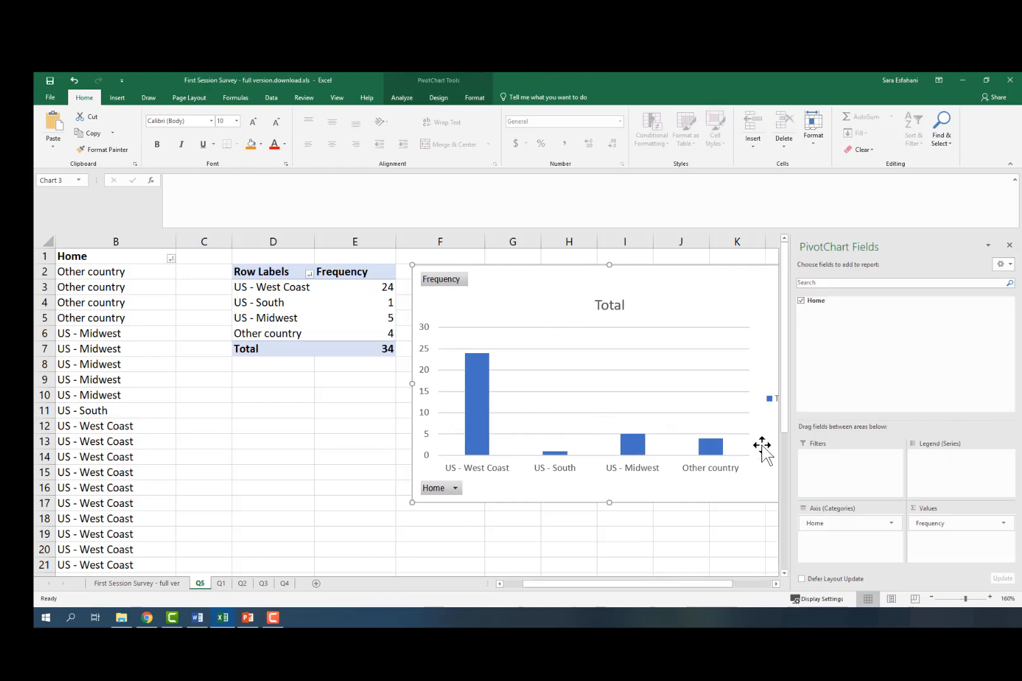
{"action": "left_click", "coordinate": [310, 486]}
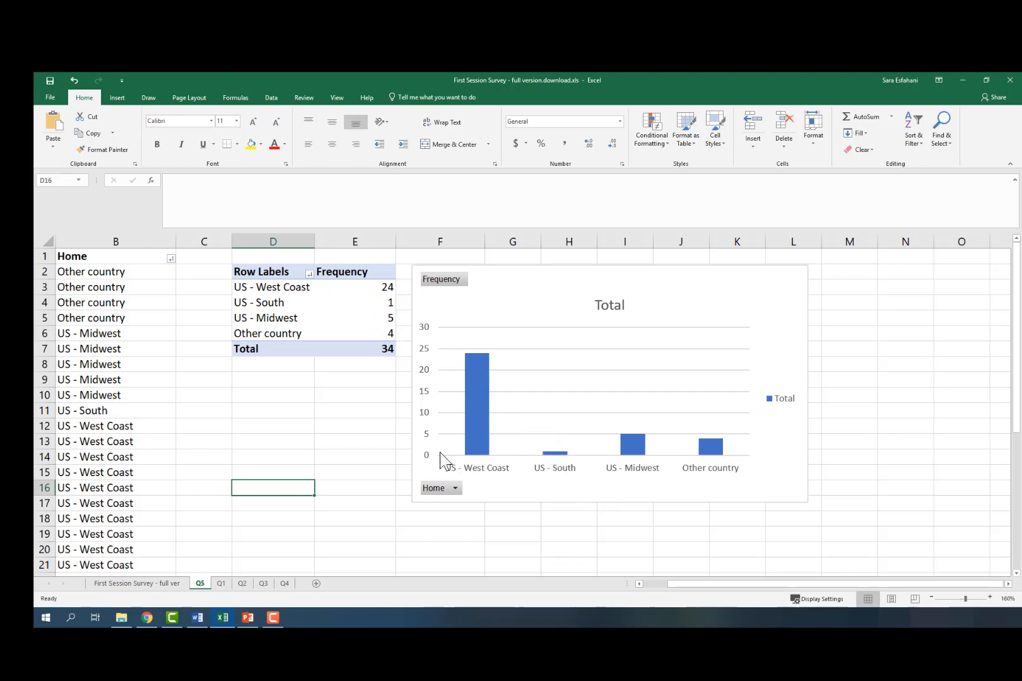
{"action": "left_click", "coordinate": [783, 401]}
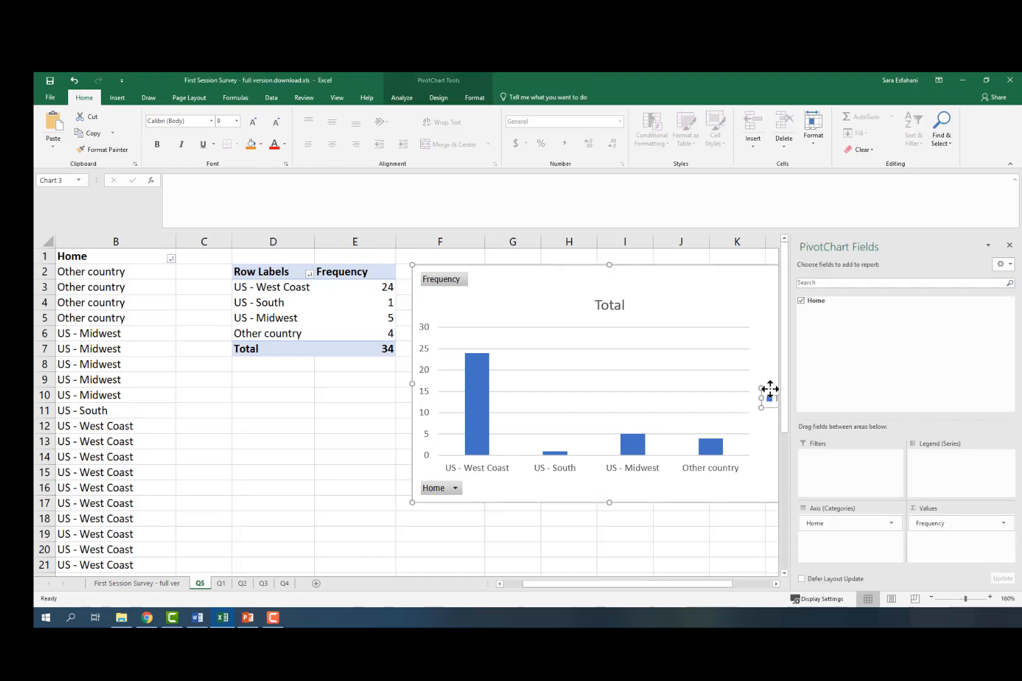
{"action": "key", "text": "Delete"}
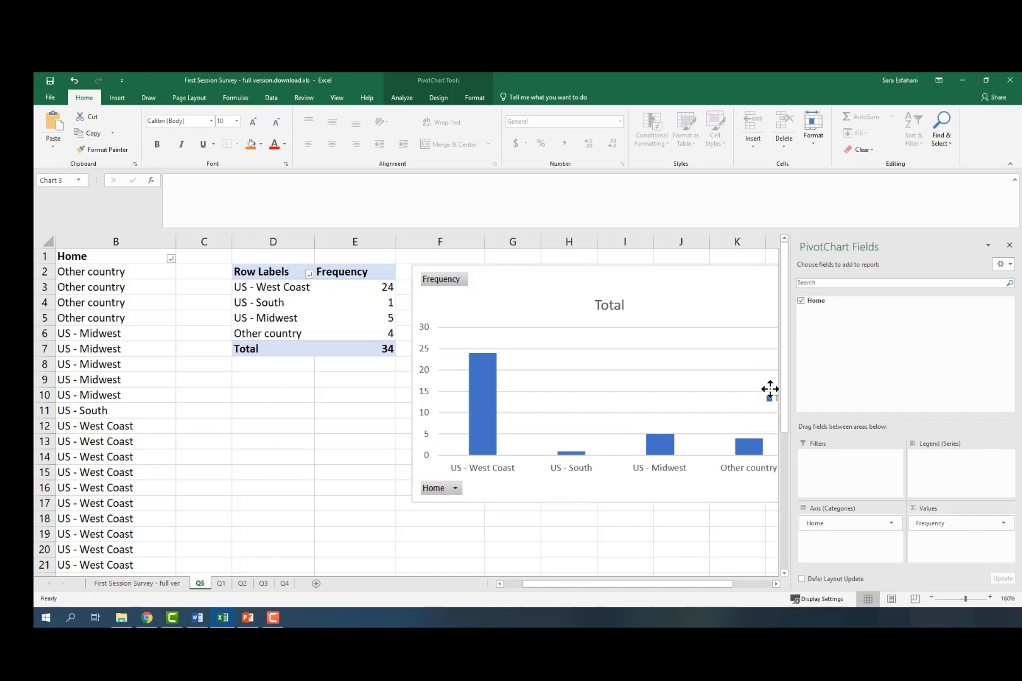
{"action": "left_click", "coordinate": [544, 539]}
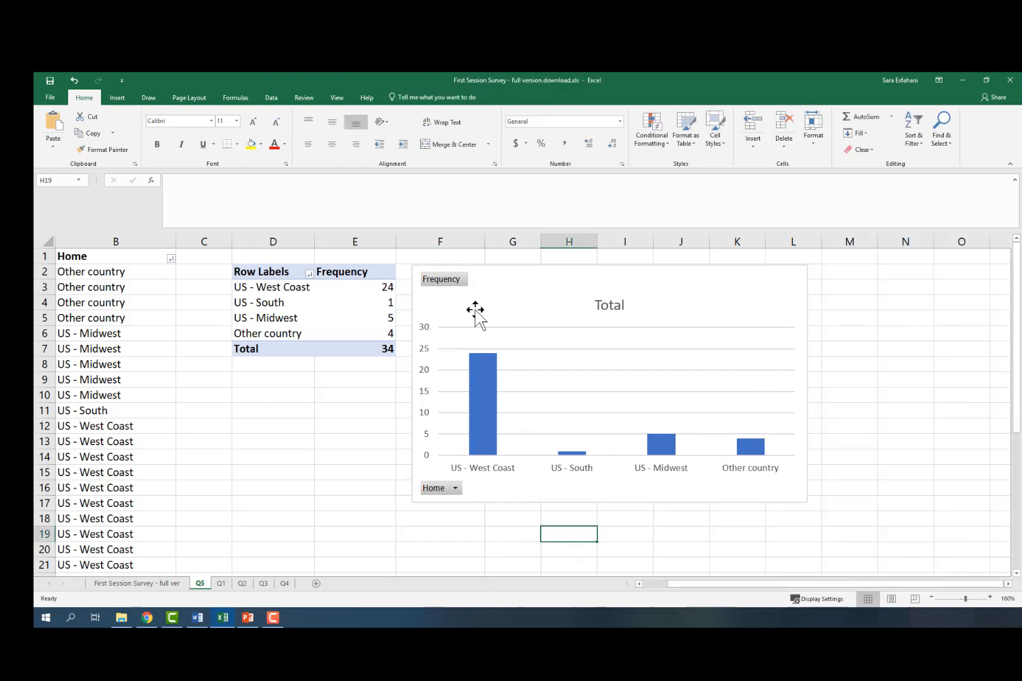
Step: Retitle the chart as The Distribution of Home Place for Econ 216 Students, breaking the line before for
{"action": "left_click", "coordinate": [607, 305]}
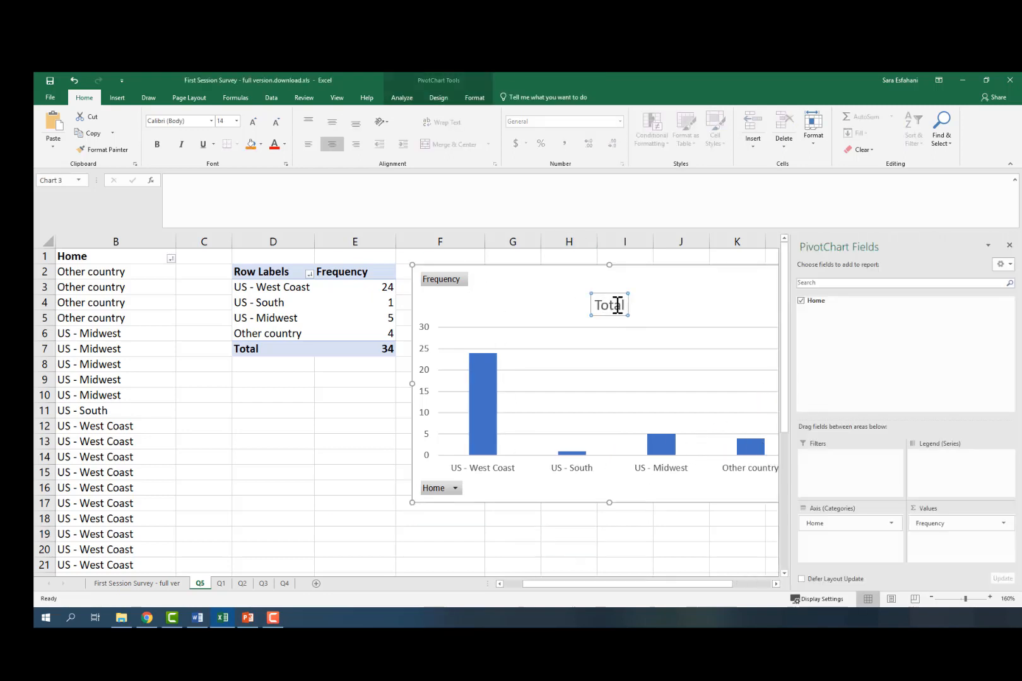
{"action": "double_click", "coordinate": [611, 305]}
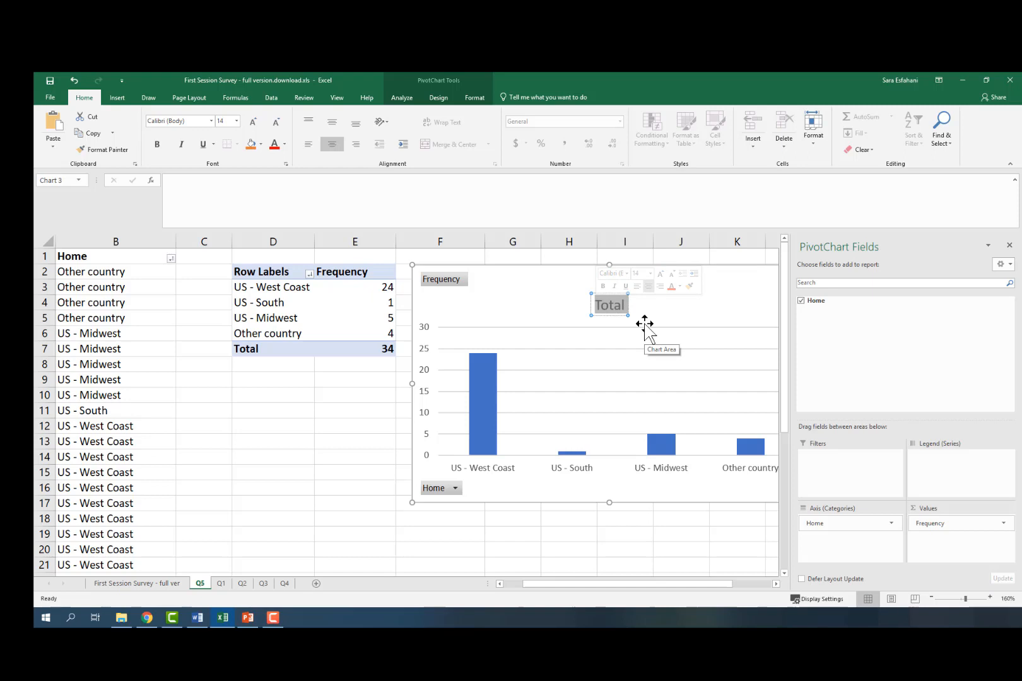
{"action": "type", "text": "Fre"}
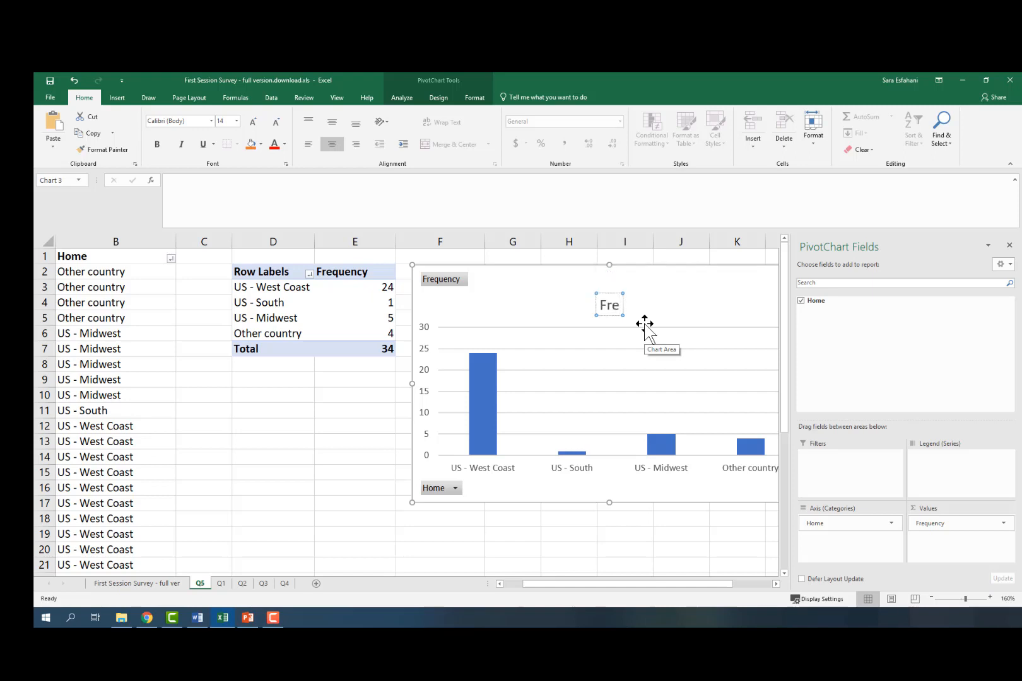
{"action": "key", "text": "BackSpace"}
{"action": "key", "text": "BackSpace"}
{"action": "key", "text": "BackSpace"}
{"action": "type", "text": "The Distr"}
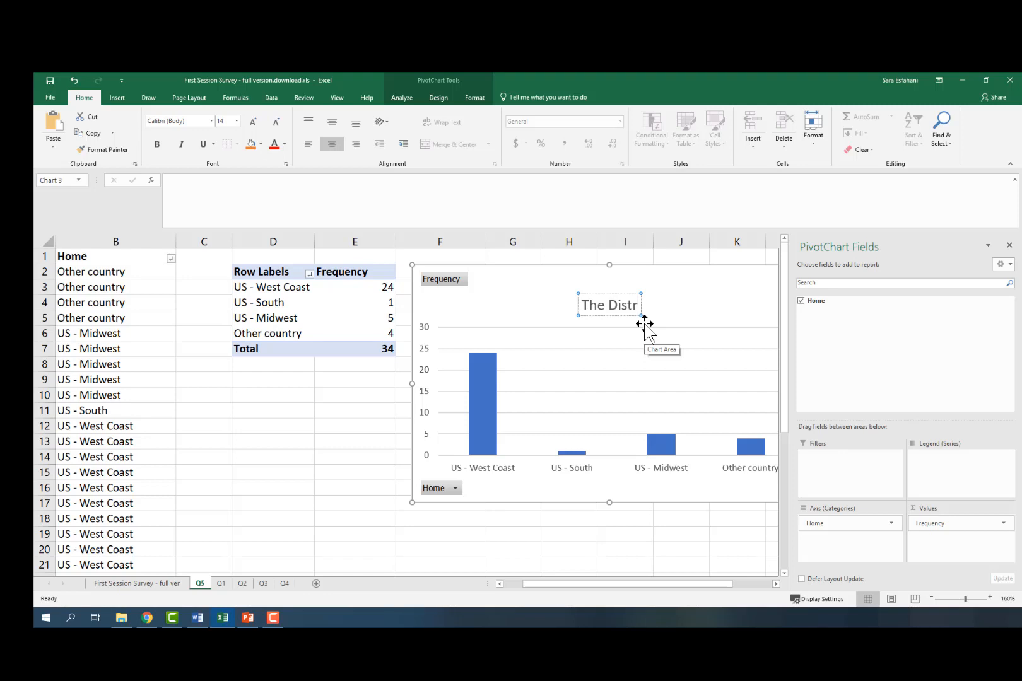
{"action": "type", "text": "ibut"}
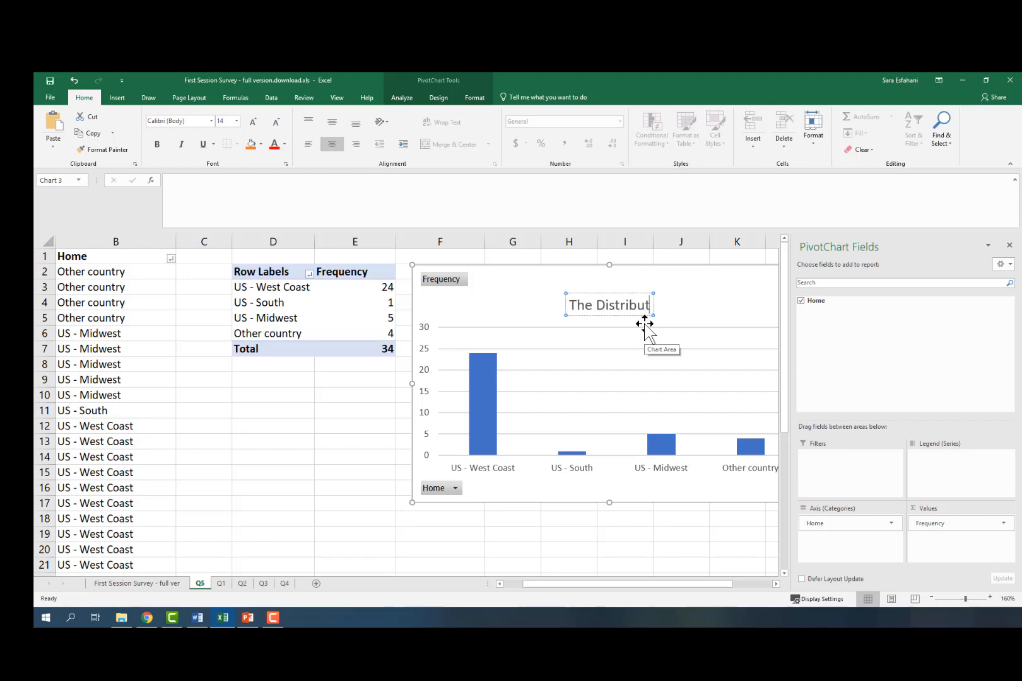
{"action": "type", "text": "ion of"}
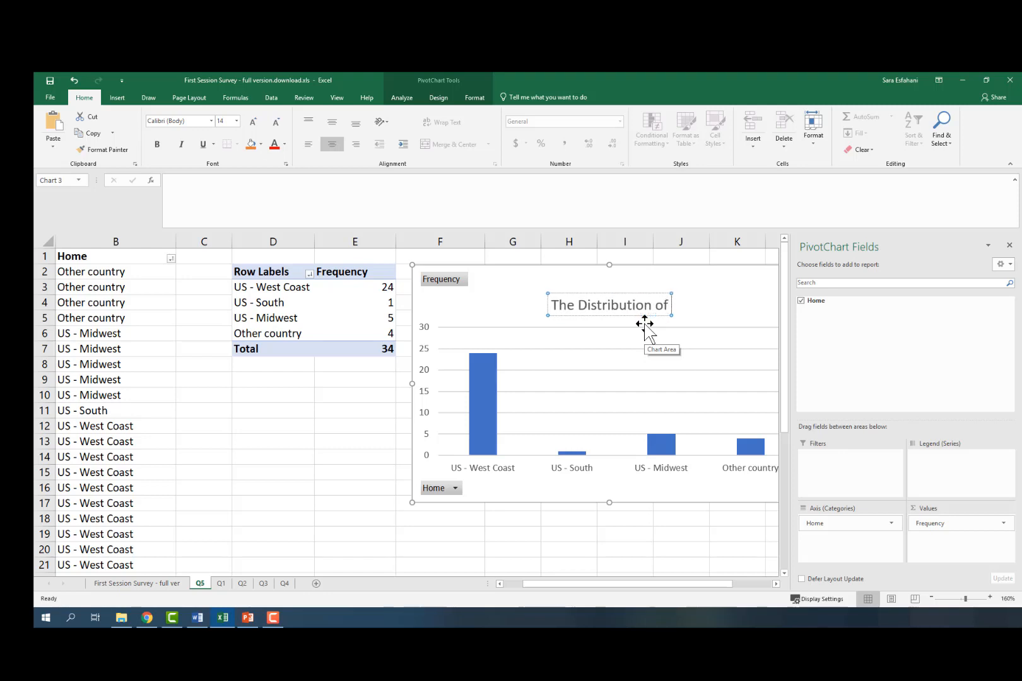
{"action": "type", "text": " Home Plac"}
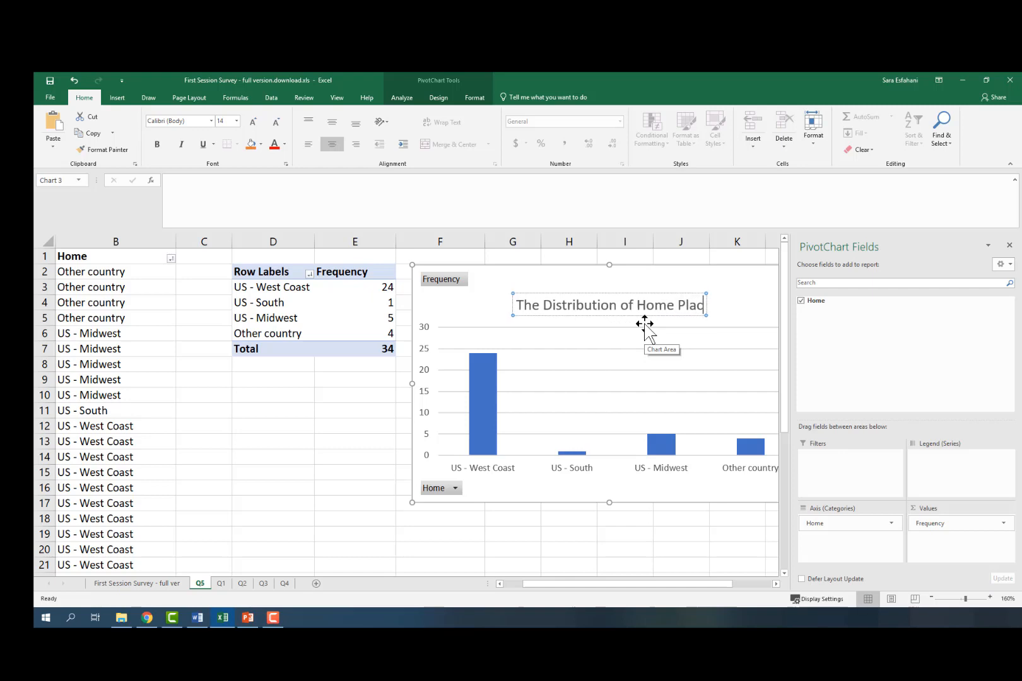
{"action": "type", "text": "e for"}
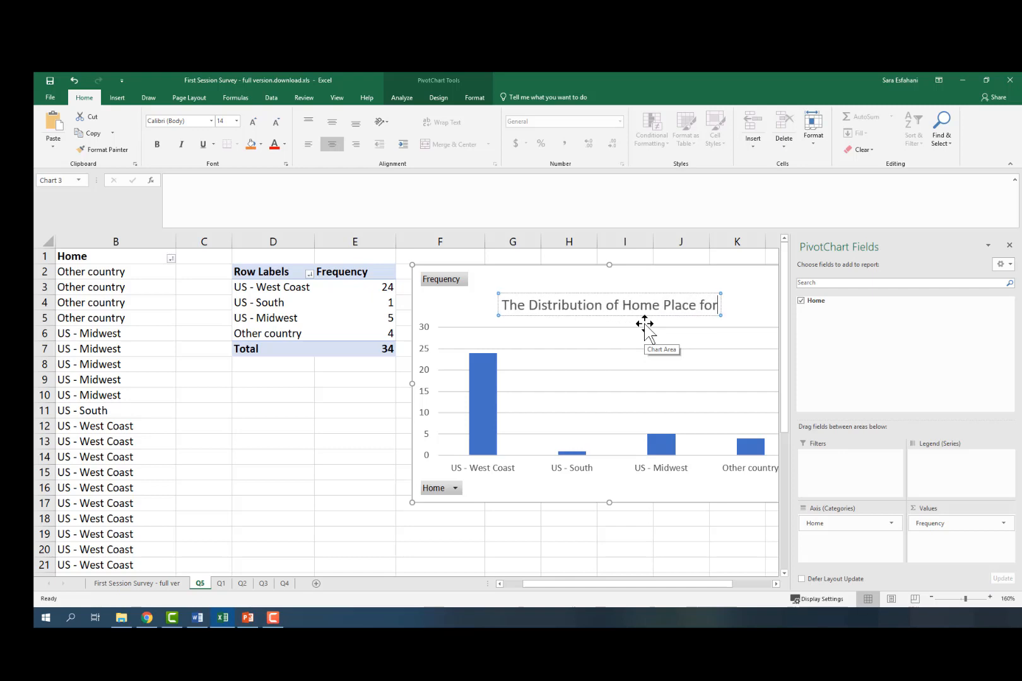
{"action": "type", "text": " Econ"}
{"action": "type", "text": "21"}
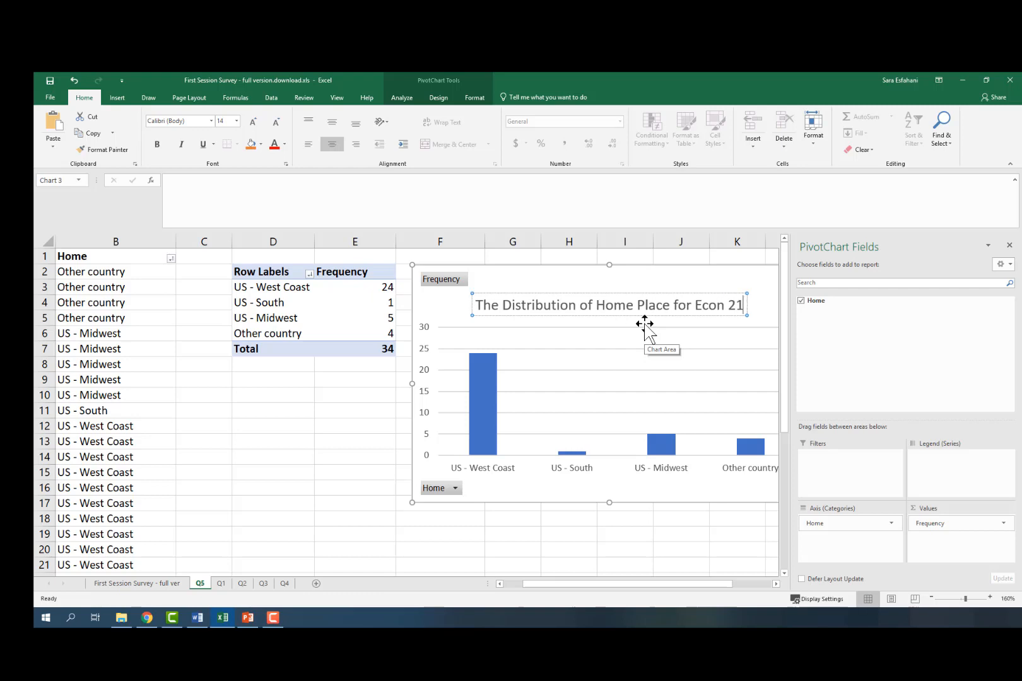
{"action": "type", "text": "6 Students"}
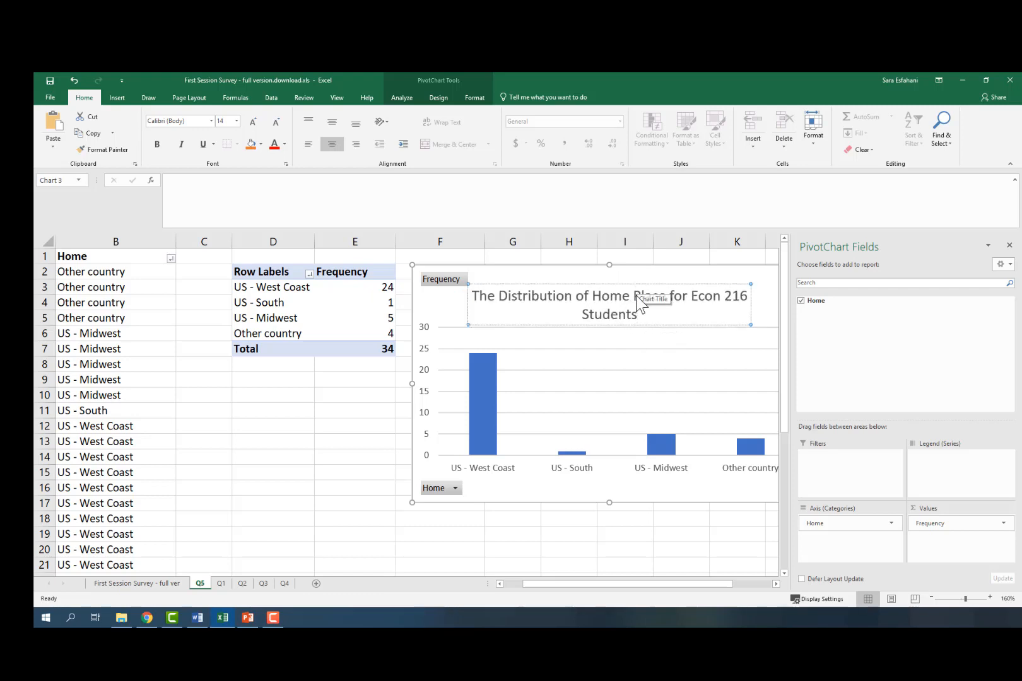
{"action": "left_click", "coordinate": [674, 296]}
{"action": "key", "text": "Left"}
{"action": "key", "text": "Return"}
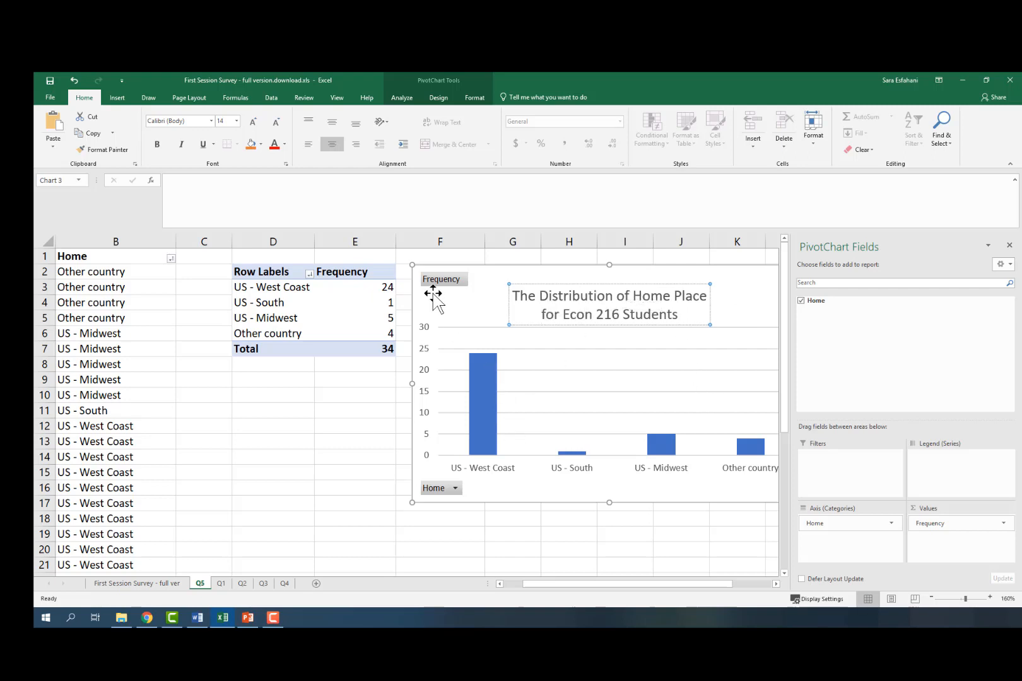
Step: Hide all field buttons on the PivotChart
{"action": "left_click", "coordinate": [443, 279]}
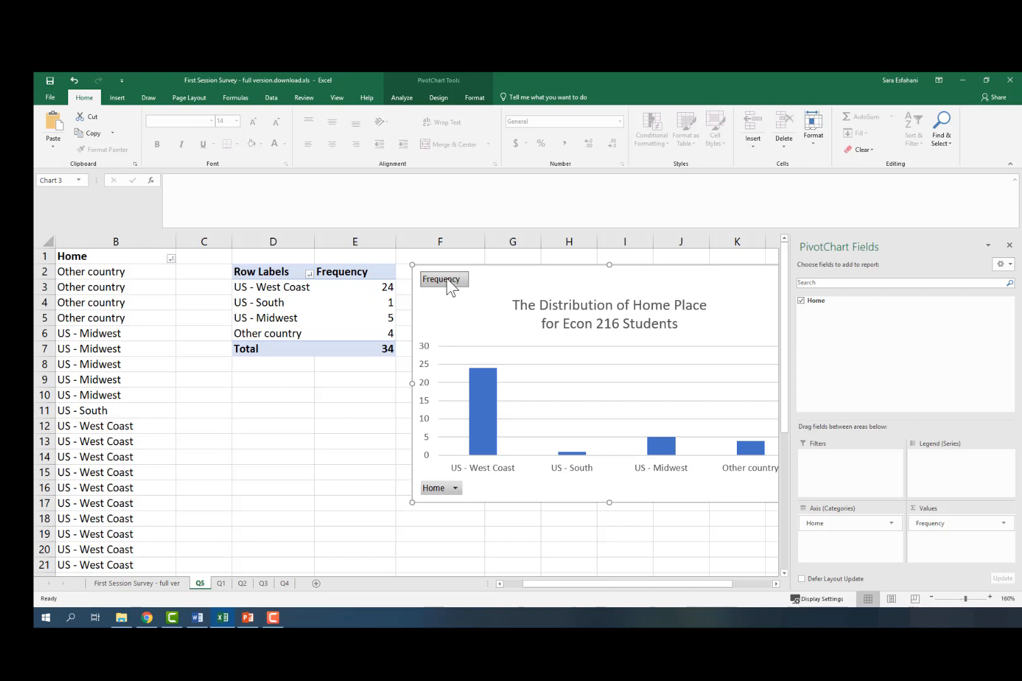
{"action": "right_click", "coordinate": [451, 288]}
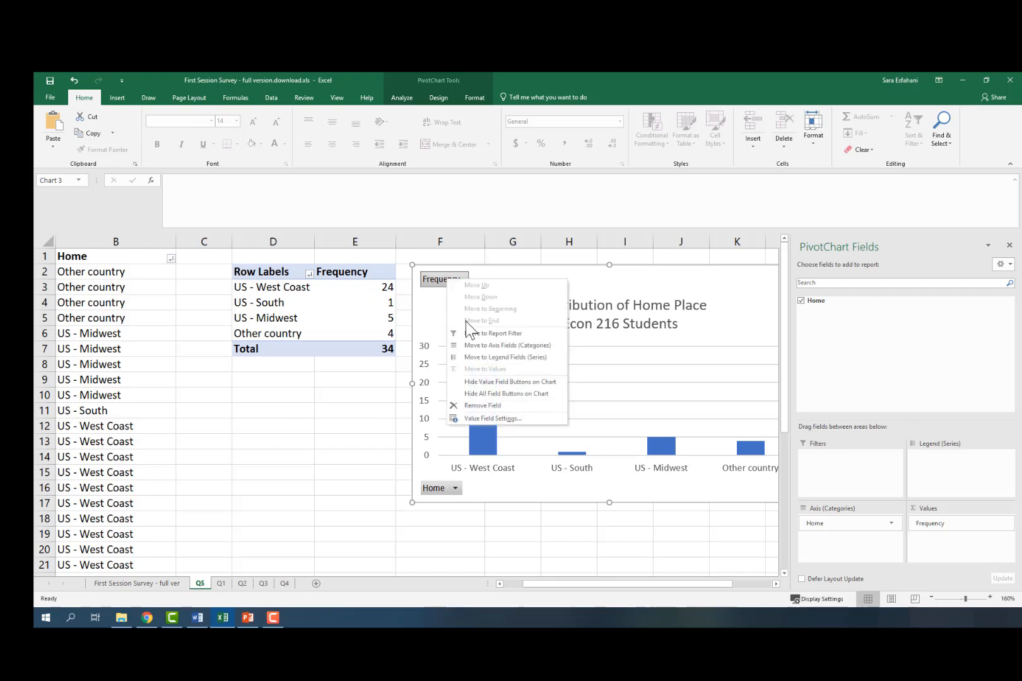
{"action": "left_click", "coordinate": [483, 395]}
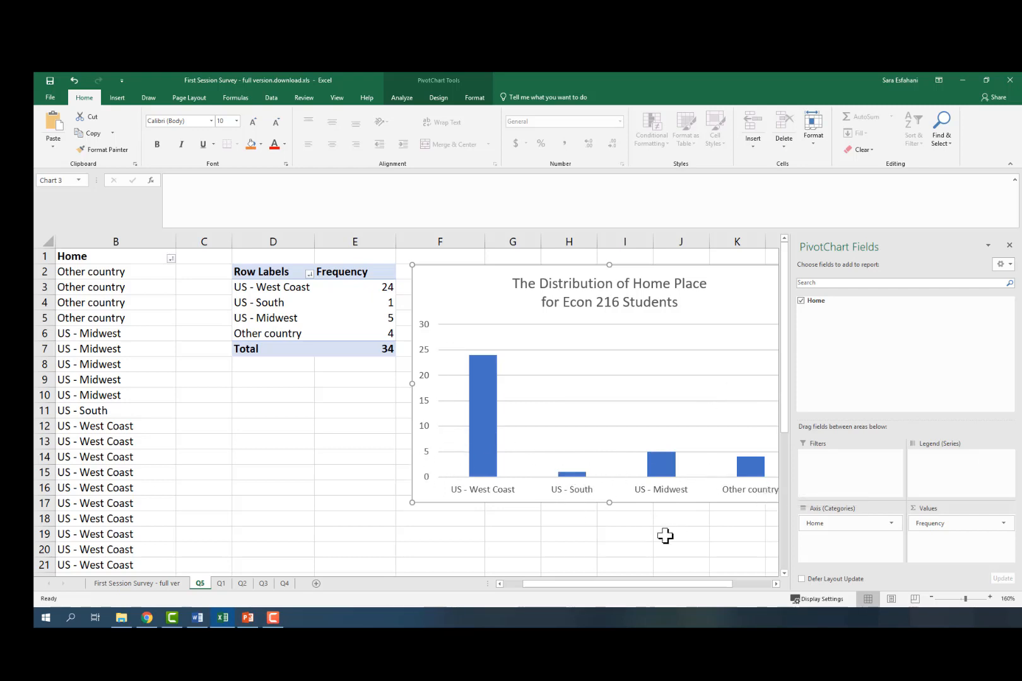
{"action": "left_click", "coordinate": [641, 541]}
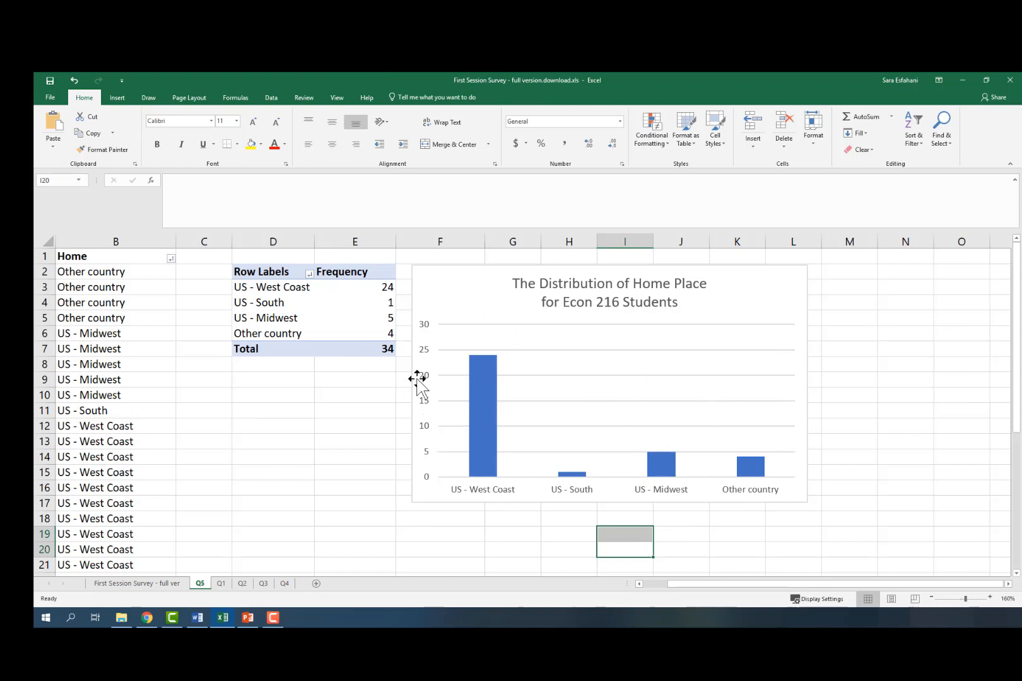
Step: Move the PivotChart below the pivot table
{"action": "left_click", "coordinate": [459, 278]}
{"action": "left_click_drag", "start_coordinate": [459, 277], "coordinate": [288, 376]}
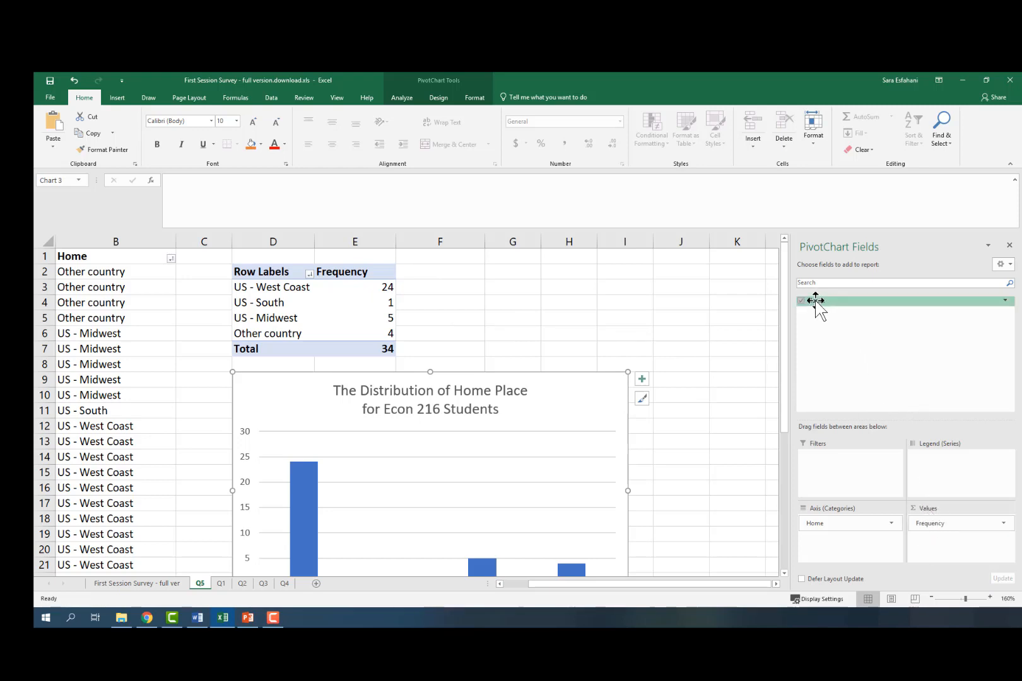
Step: Add the Home field to Values a second time and show its values as % of Grand Total
{"action": "left_click_drag", "start_coordinate": [816, 301], "coordinate": [934, 549]}
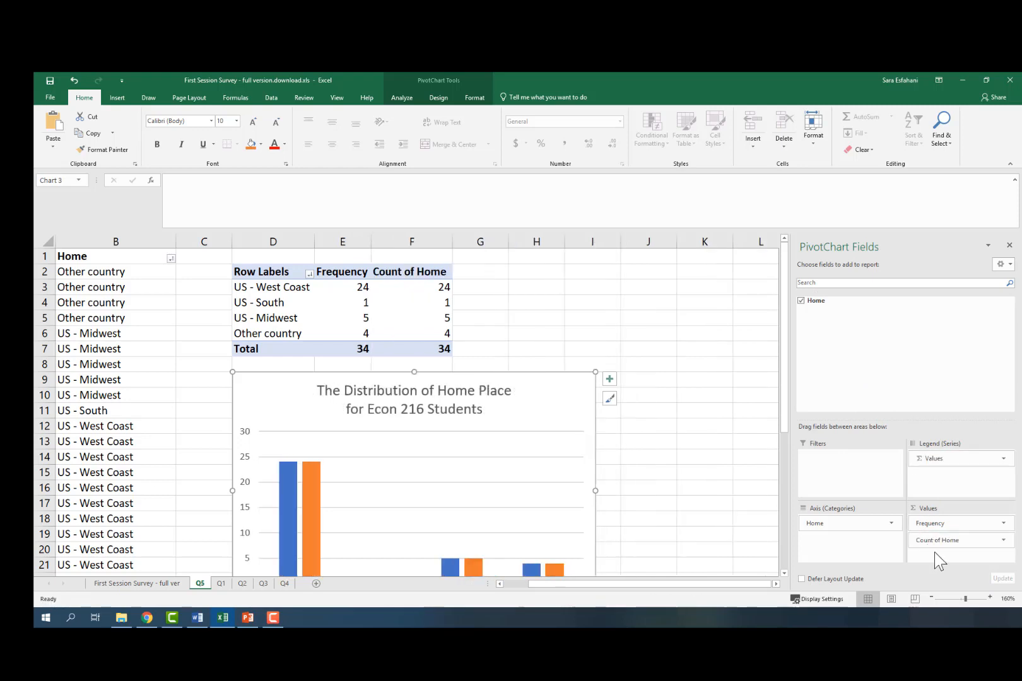
{"action": "left_click", "coordinate": [1004, 541]}
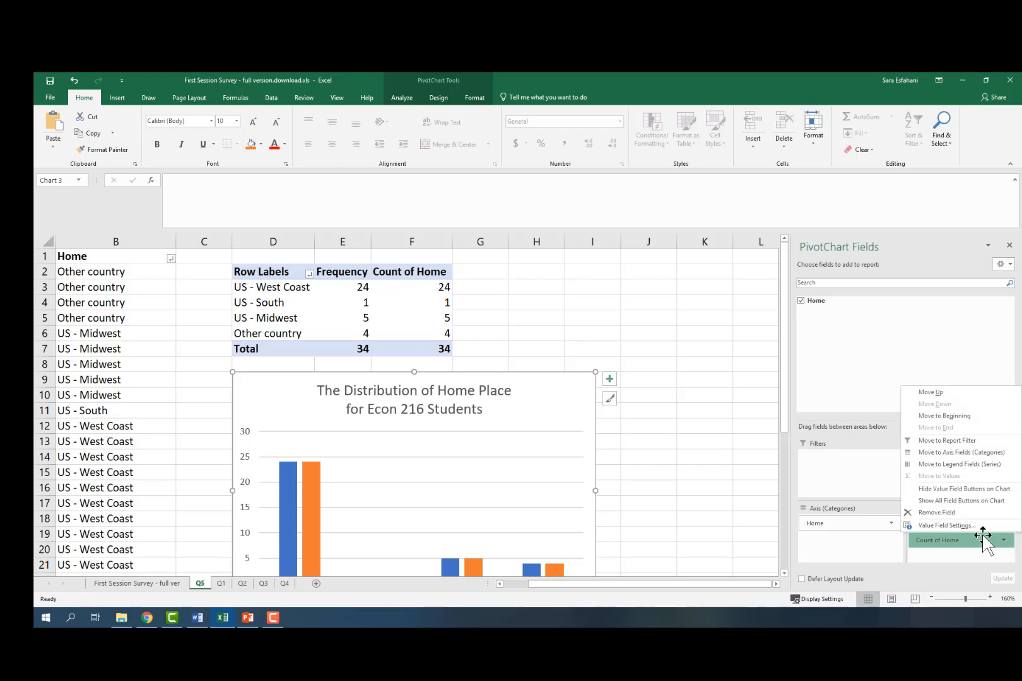
{"action": "left_click", "coordinate": [938, 526]}
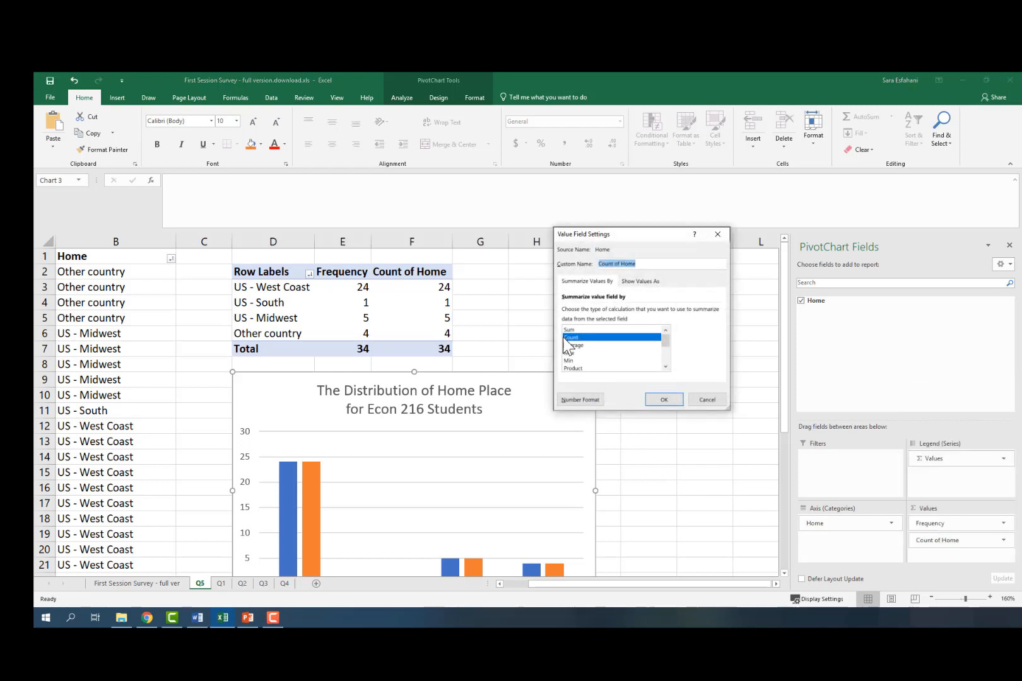
{"action": "left_click", "coordinate": [645, 285]}
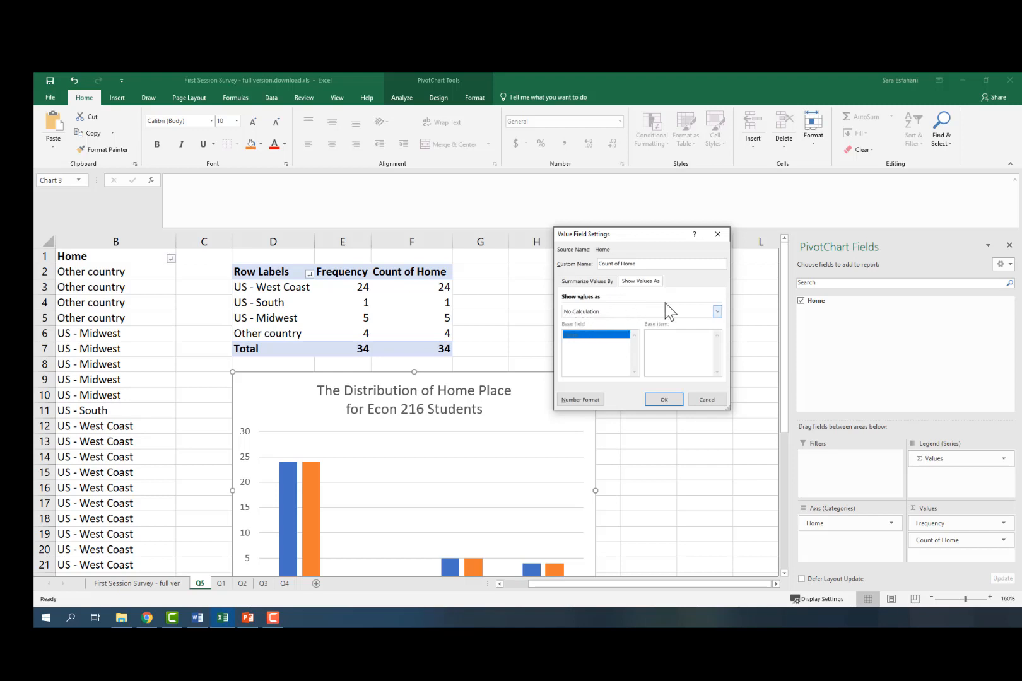
{"action": "left_click", "coordinate": [717, 311]}
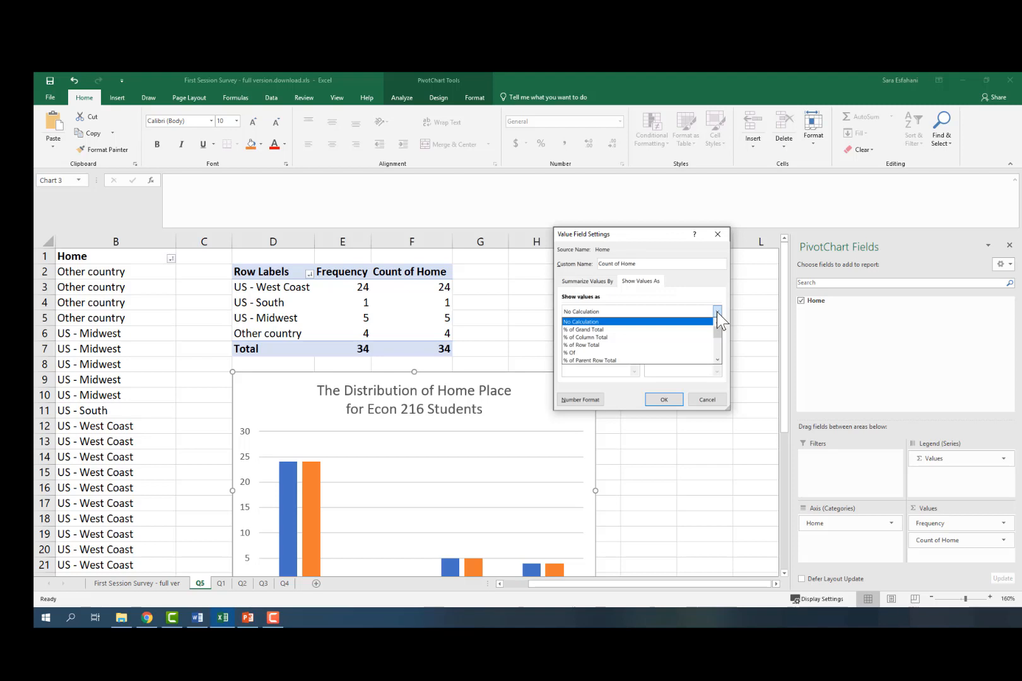
{"action": "left_click", "coordinate": [591, 330]}
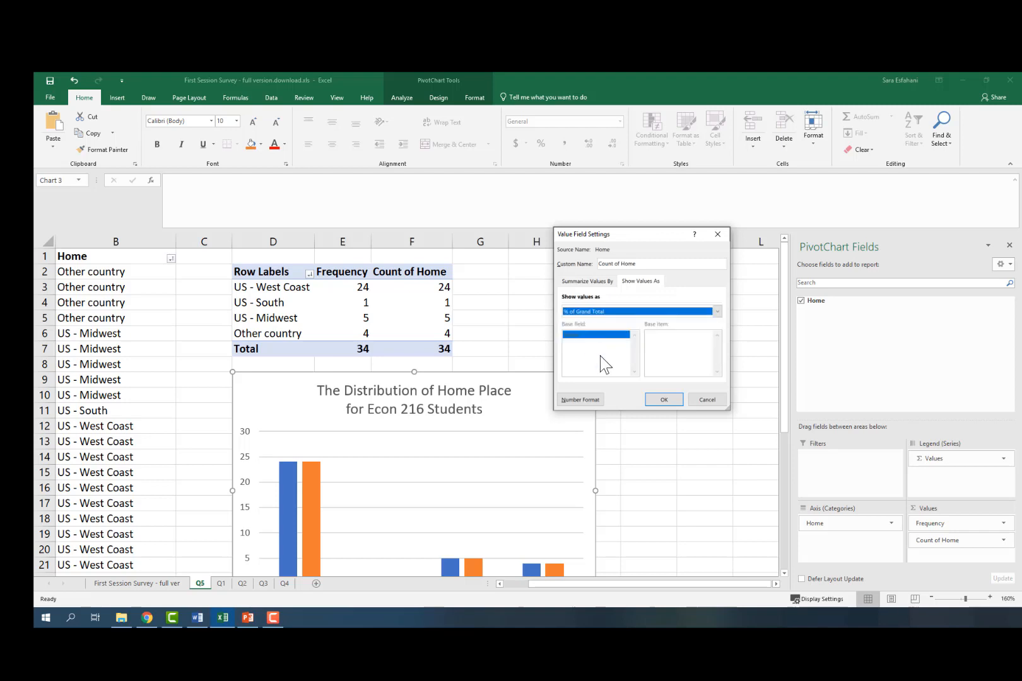
{"action": "left_click", "coordinate": [673, 401]}
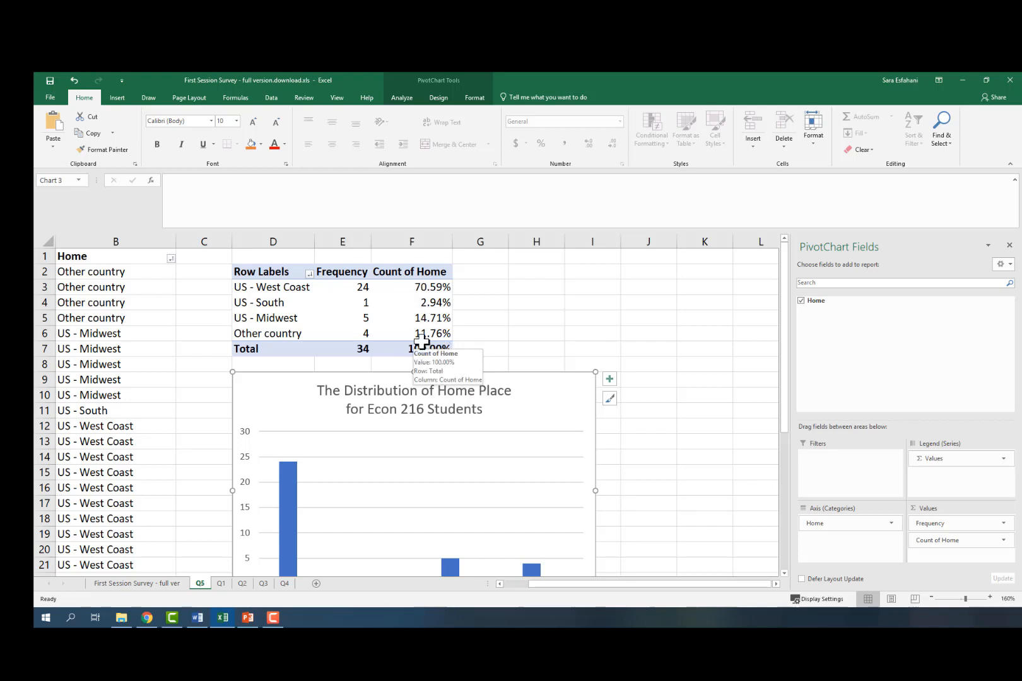
Step: Rename the second value column header as Percent Frequency and autofit the column width
{"action": "left_click", "coordinate": [406, 272]}
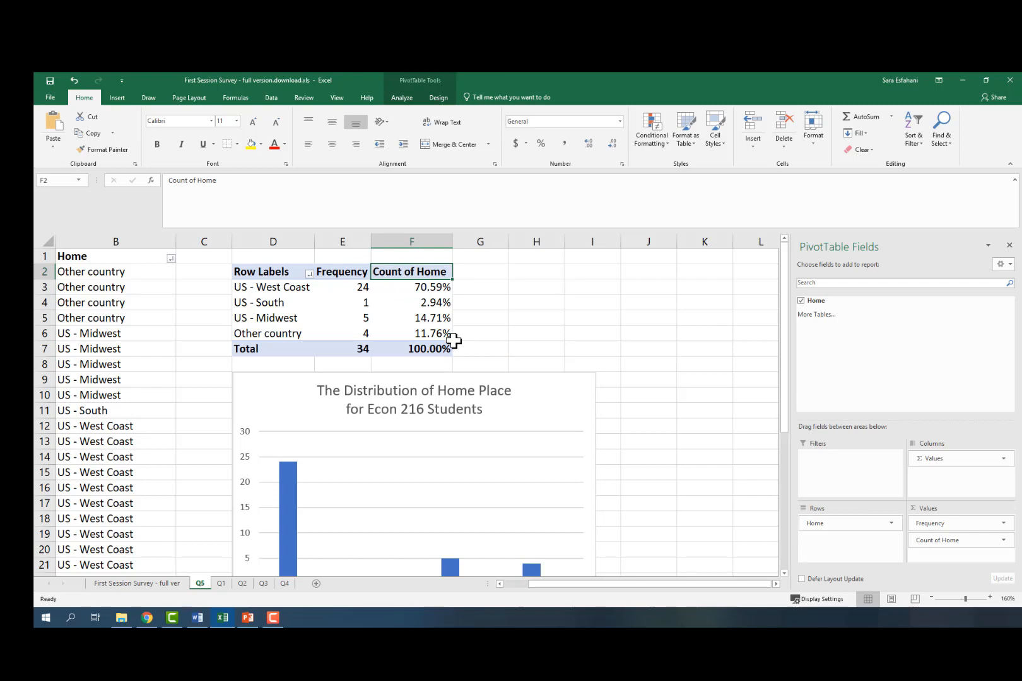
{"action": "type", "text": "Percent Fre"}
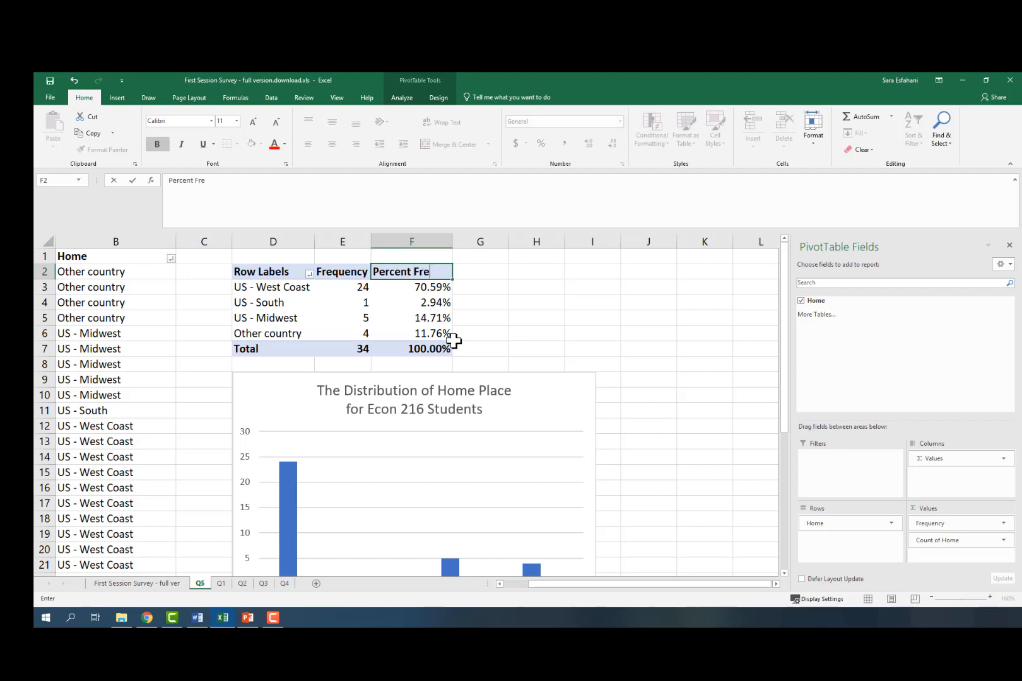
{"action": "type", "text": "quency"}
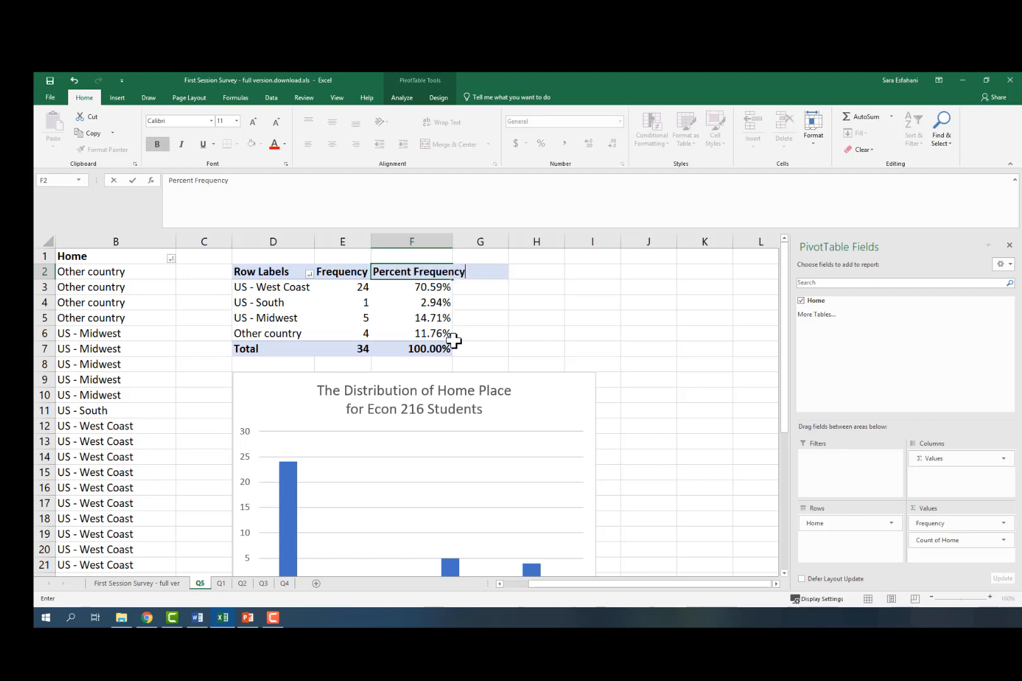
{"action": "key", "text": "Return"}
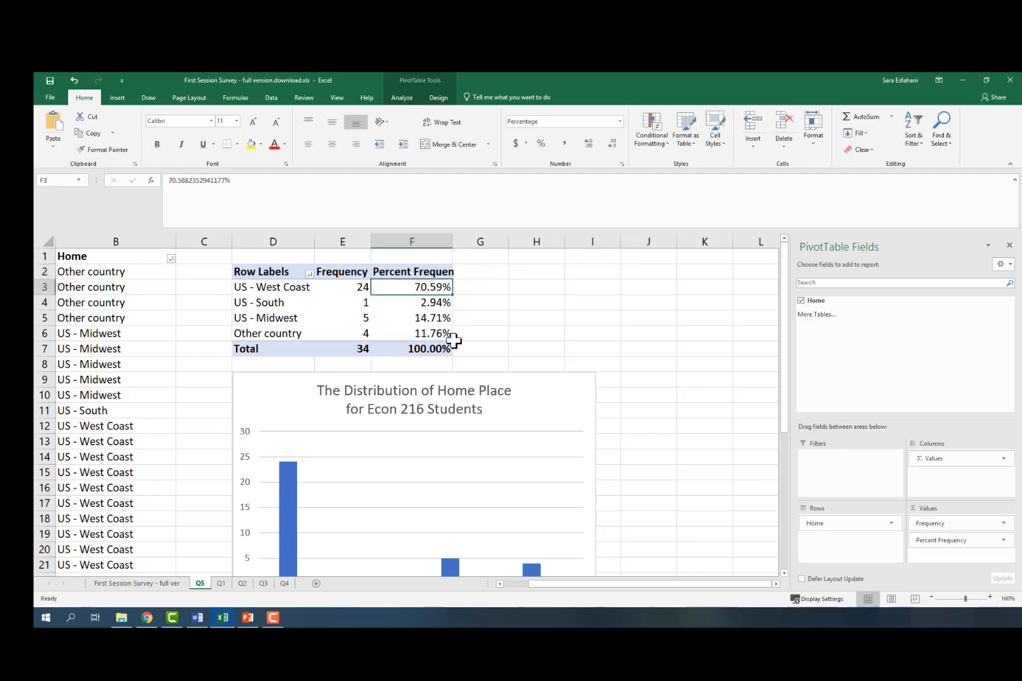
{"action": "double_click", "coordinate": [451, 237]}
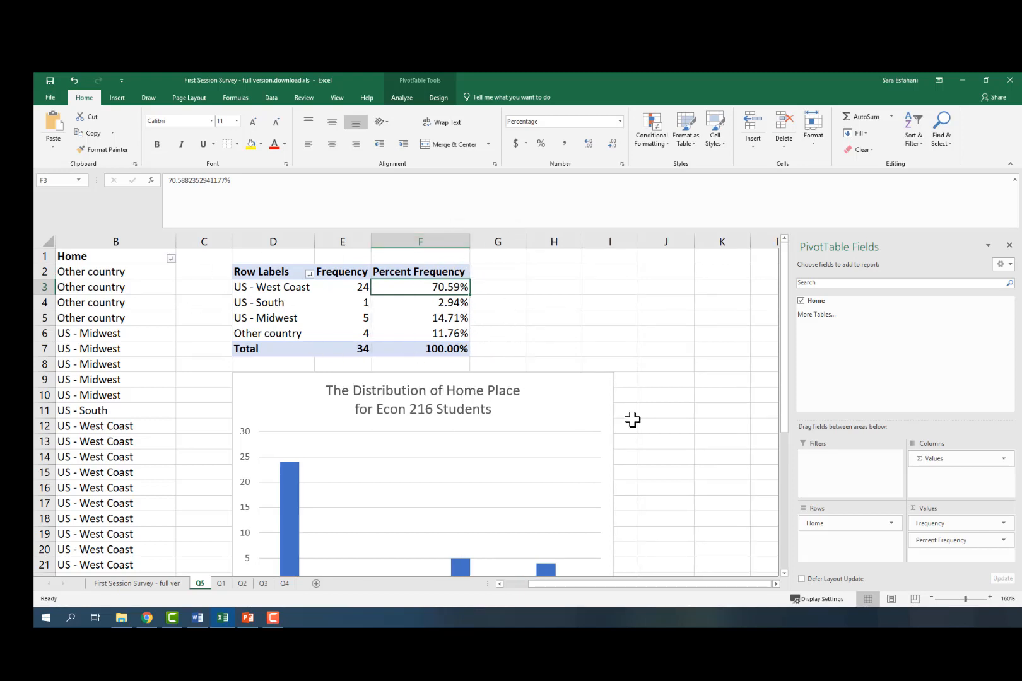
Step: Remove the Frequency field from the PivotChart's values so only Percent Frequency is charted
{"action": "scroll", "coordinate": [633, 420], "scroll_direction": "down", "scroll_amount": 1}
{"action": "scroll", "coordinate": [632, 420], "scroll_direction": "down", "scroll_amount": 1}
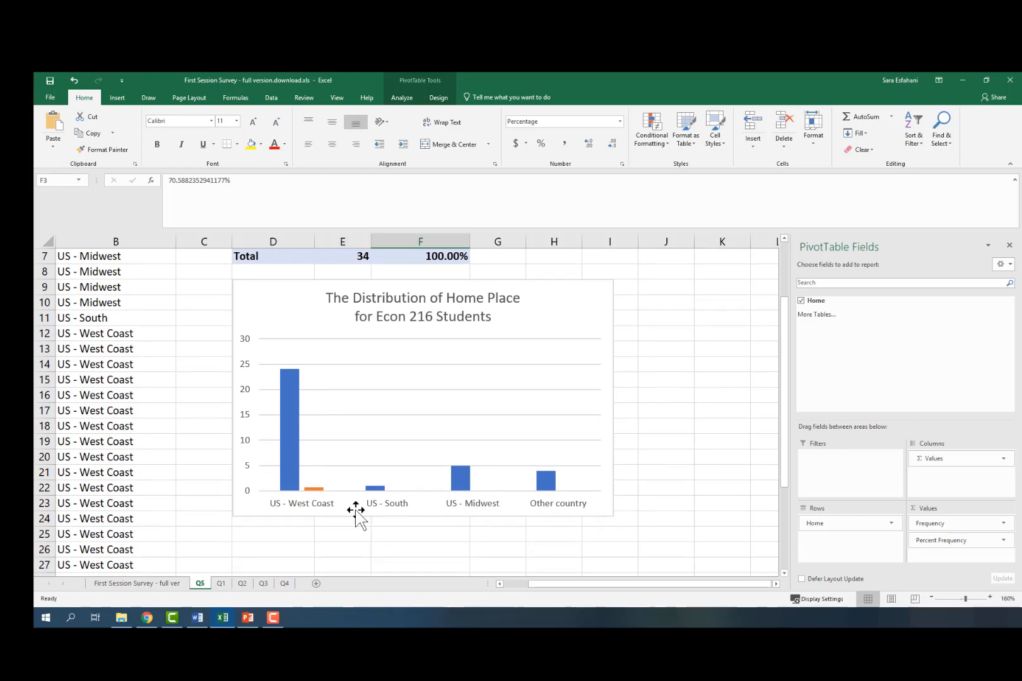
{"action": "left_click", "coordinate": [666, 395]}
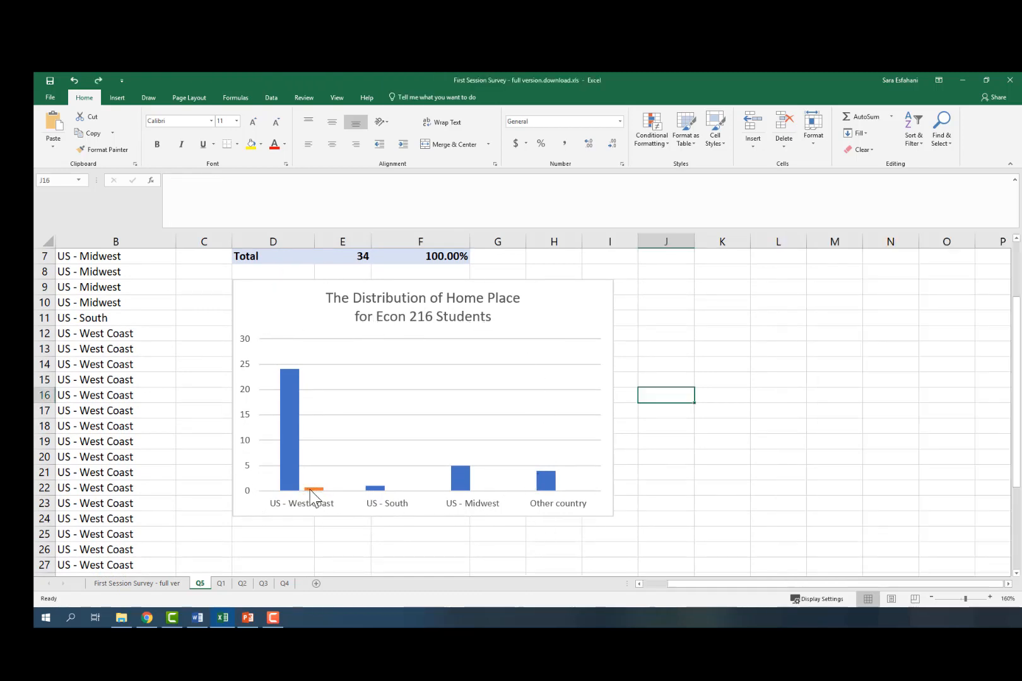
{"action": "mouse_move", "coordinate": [312, 489]}
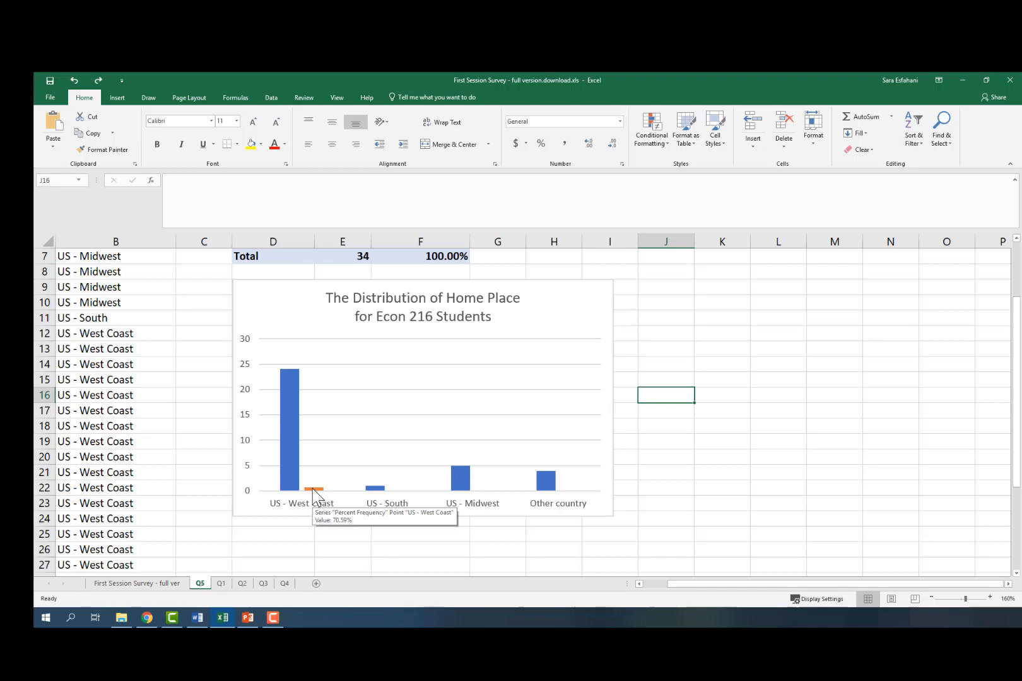
{"action": "scroll", "coordinate": [388, 524], "scroll_direction": "up", "scroll_amount": 2}
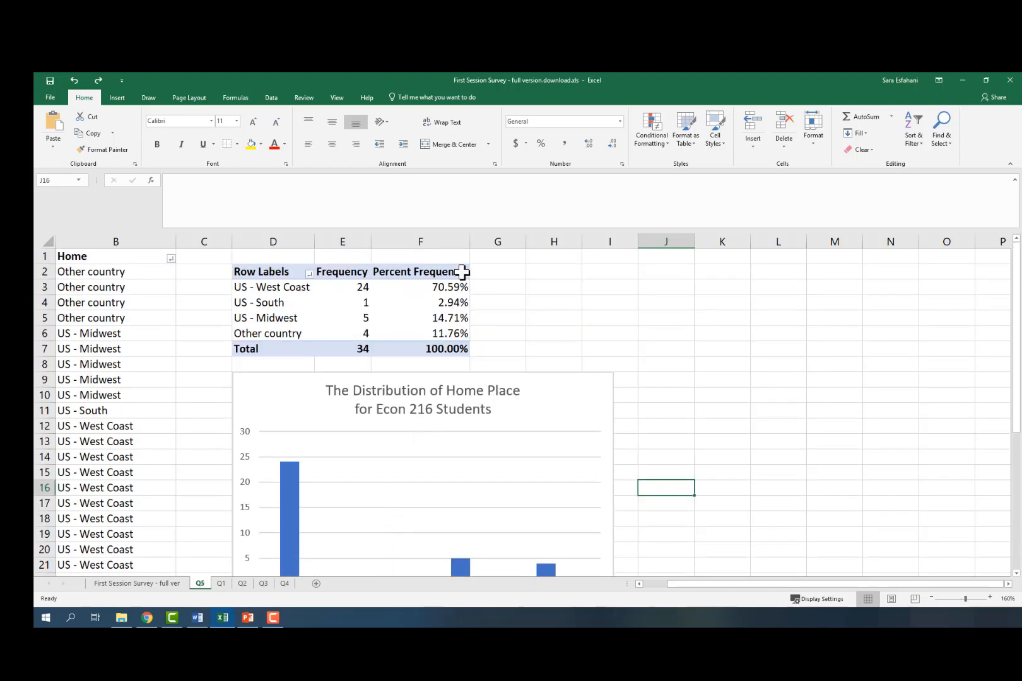
{"action": "scroll", "coordinate": [383, 547], "scroll_direction": "down", "scroll_amount": 2}
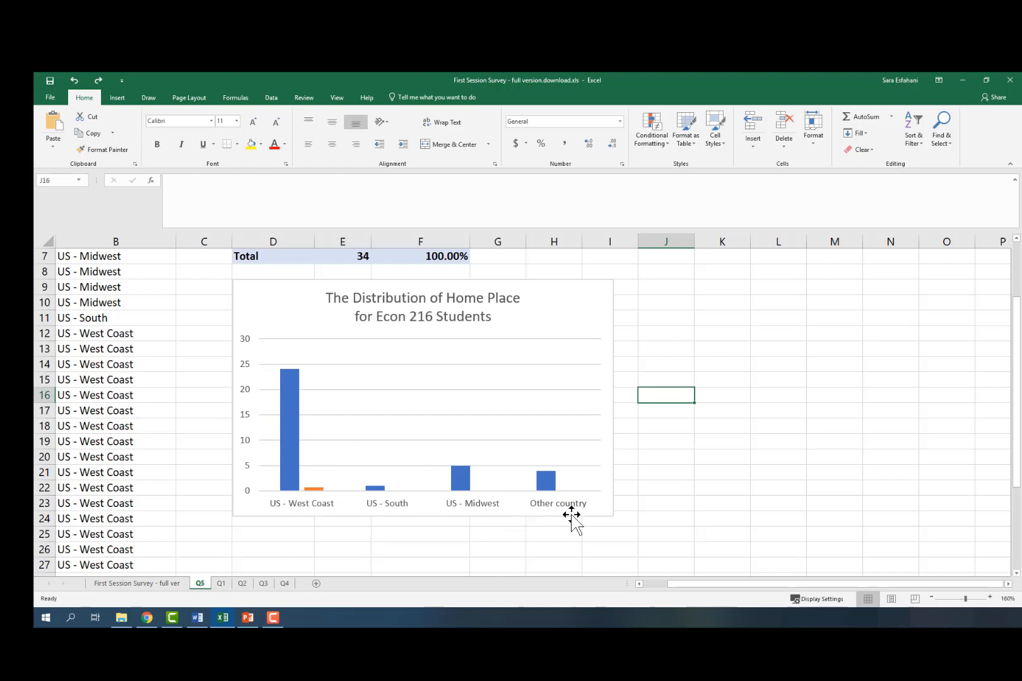
{"action": "left_click", "coordinate": [284, 316]}
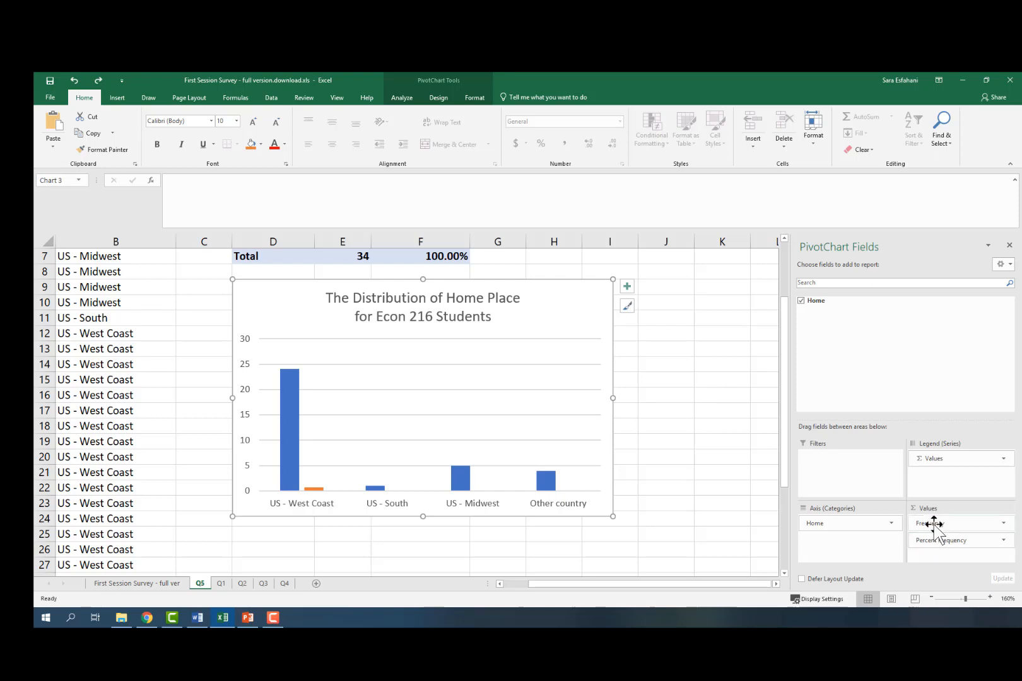
{"action": "scroll", "coordinate": [445, 394], "scroll_direction": "up", "scroll_amount": 2}
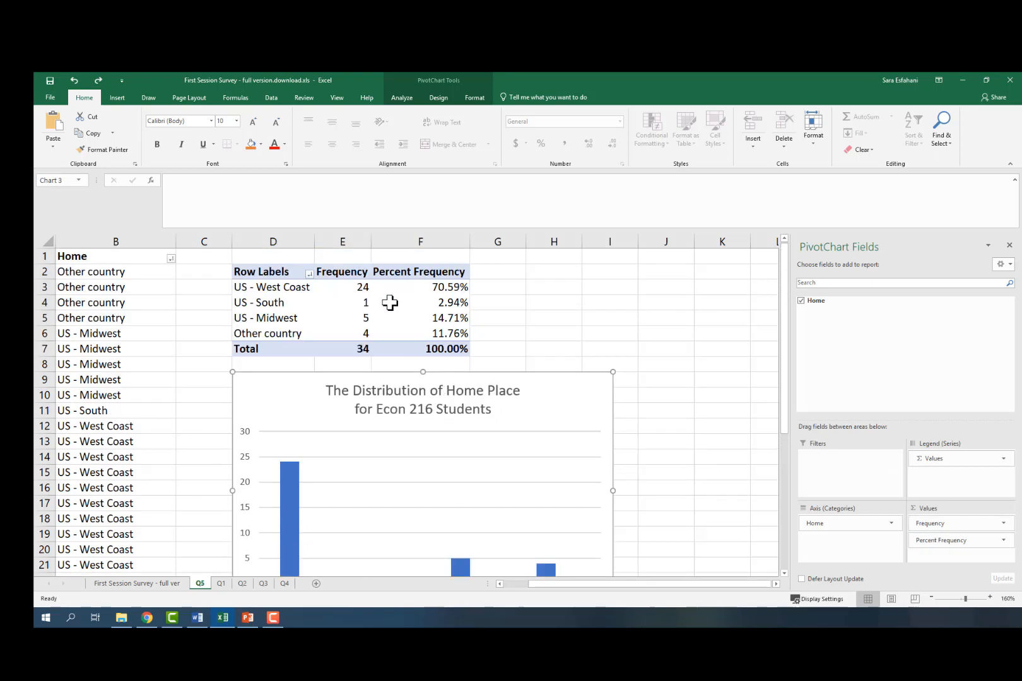
{"action": "scroll", "coordinate": [419, 464], "scroll_direction": "down", "scroll_amount": 2}
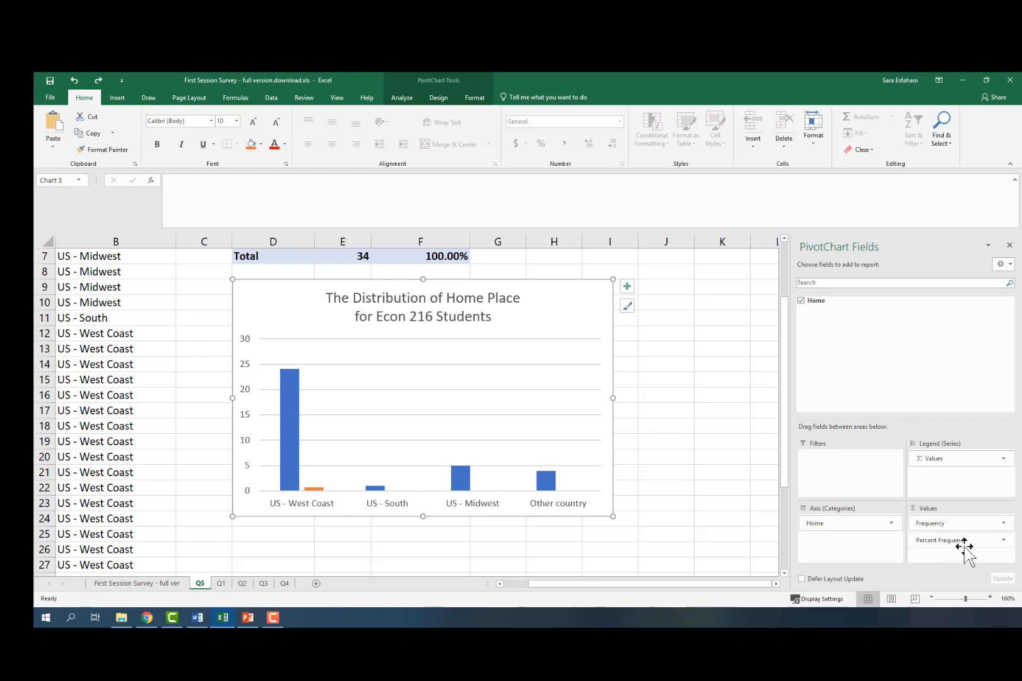
{"action": "left_click", "coordinate": [930, 523]}
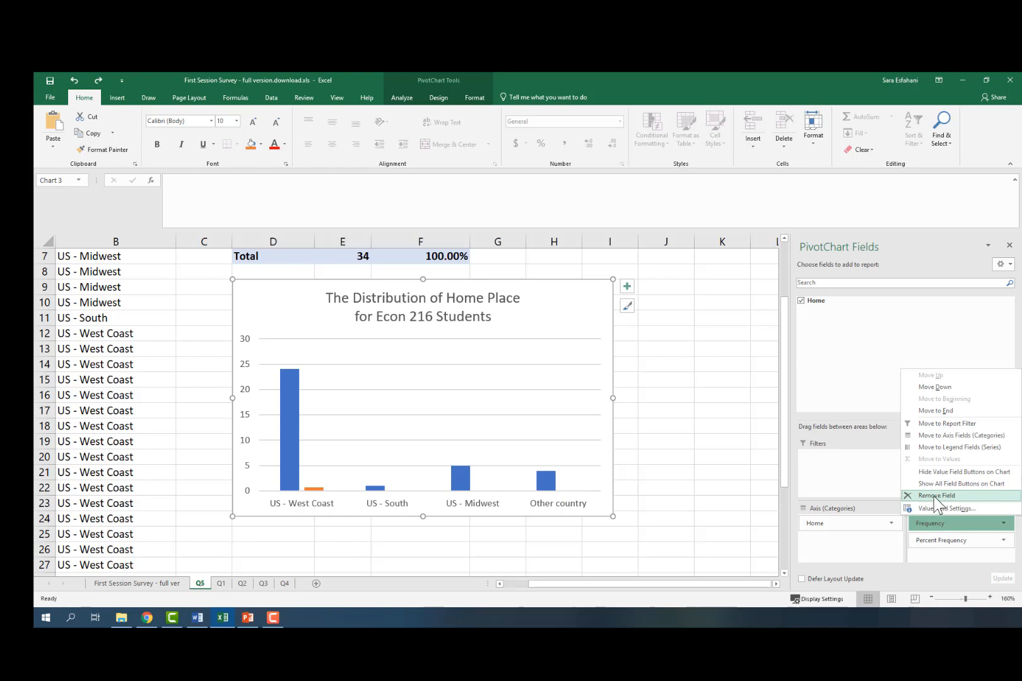
{"action": "left_click", "coordinate": [936, 496]}
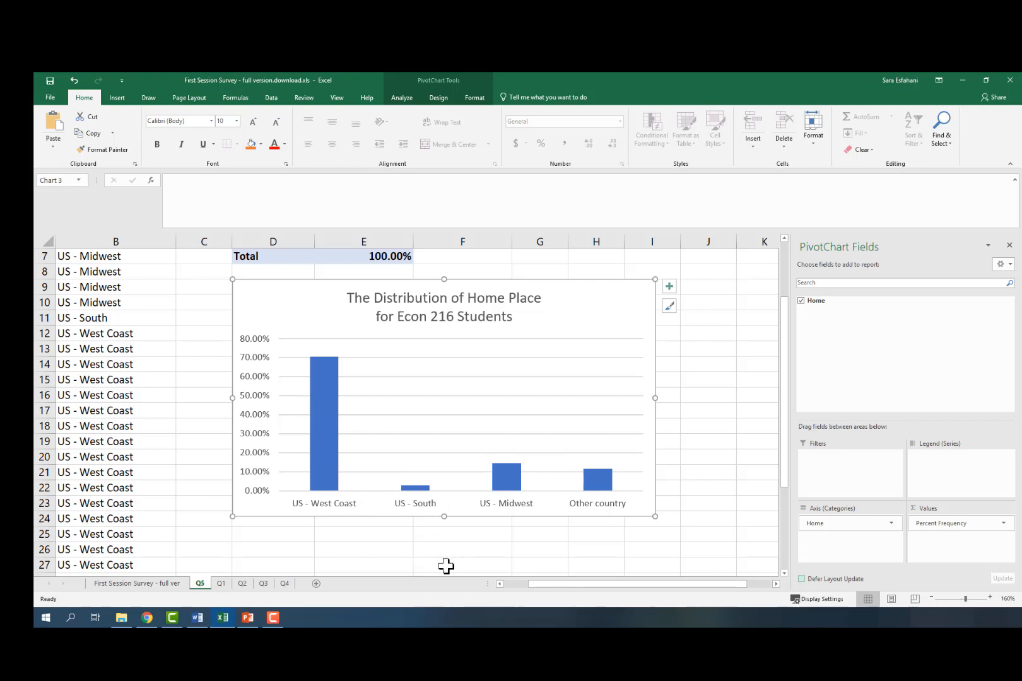
Step: Select the pivot table's row labels and Percent Frequency values and insert a pie PivotChart
{"action": "scroll", "coordinate": [487, 542], "scroll_direction": "up", "scroll_amount": 2}
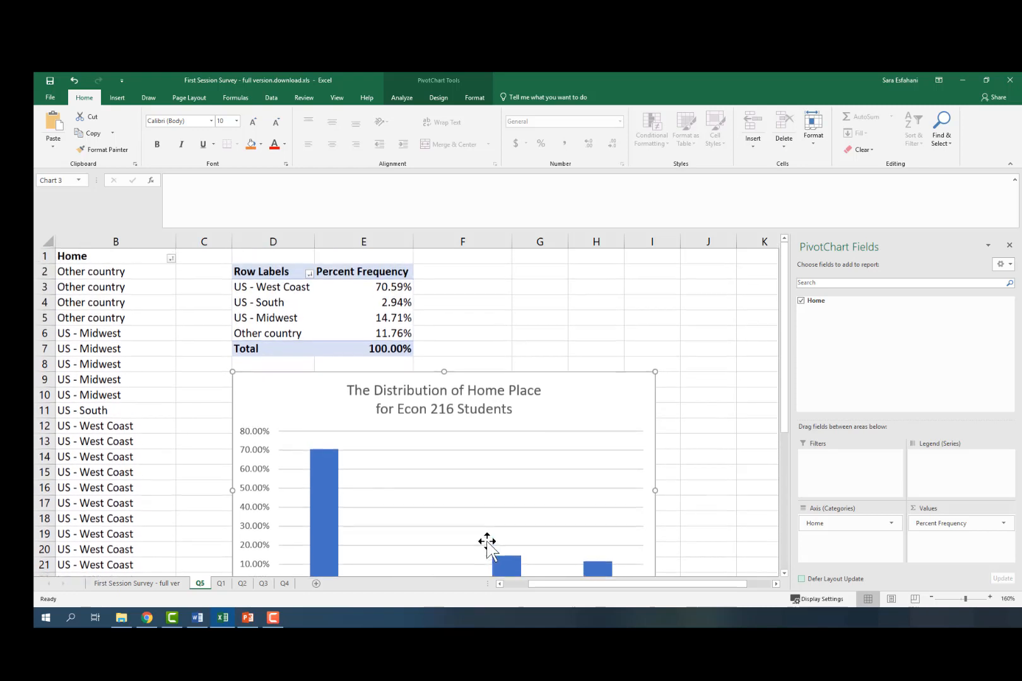
{"action": "left_click_drag", "start_coordinate": [274, 272], "coordinate": [363, 333]}
{"action": "left_click", "coordinate": [292, 278]}
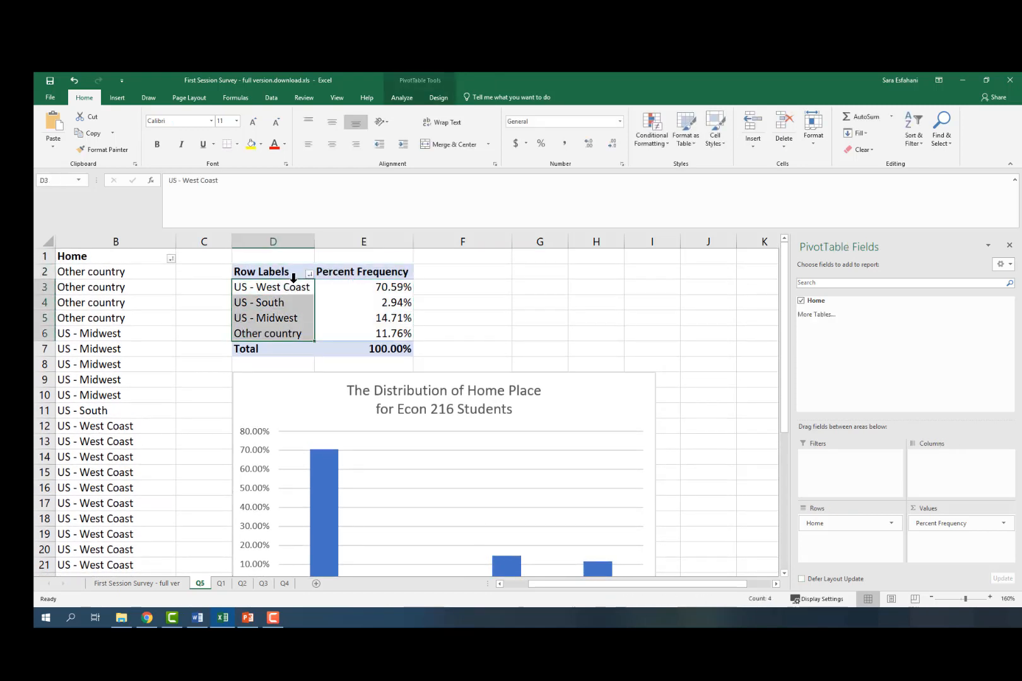
{"action": "left_click", "coordinate": [322, 300]}
{"action": "left_click_drag", "start_coordinate": [296, 285], "coordinate": [377, 337]}
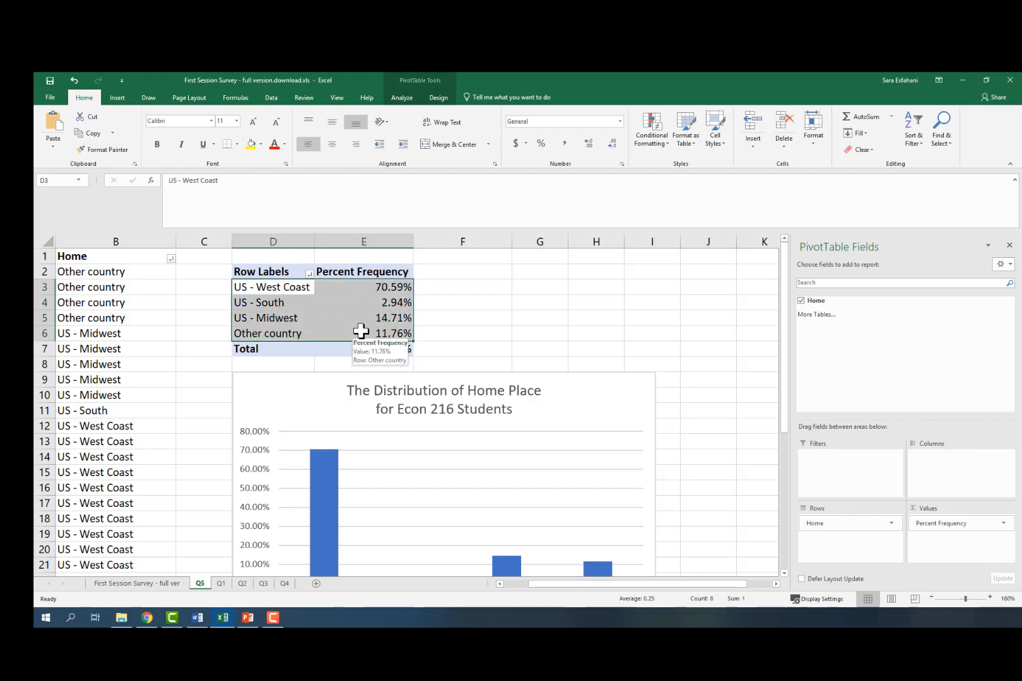
{"action": "left_click", "coordinate": [118, 97]}
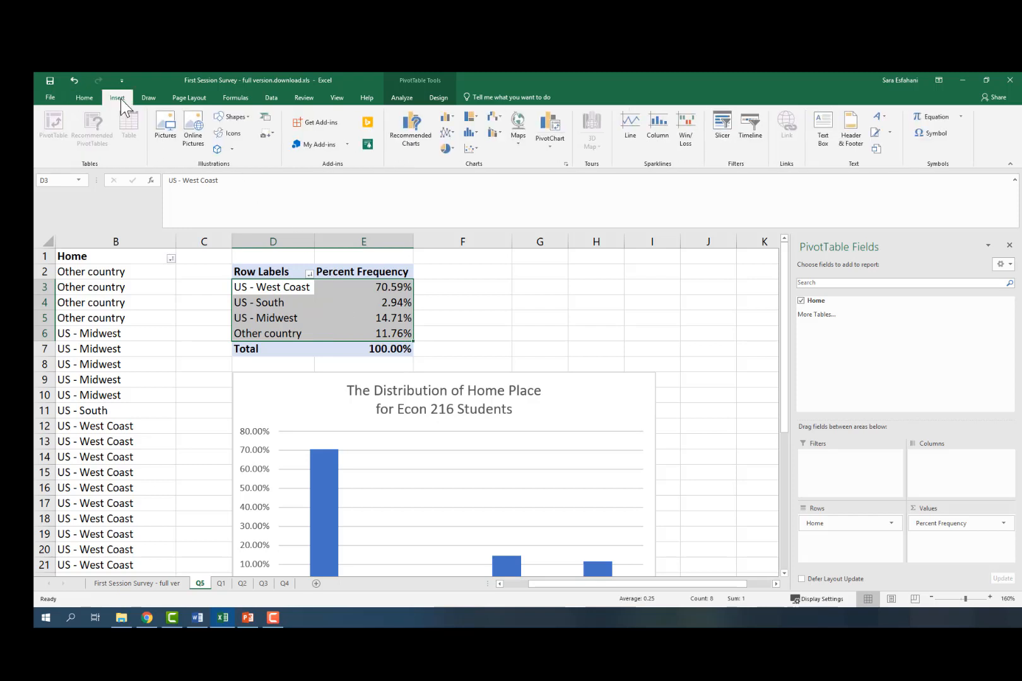
{"action": "left_click", "coordinate": [445, 148]}
{"action": "left_click", "coordinate": [450, 184]}
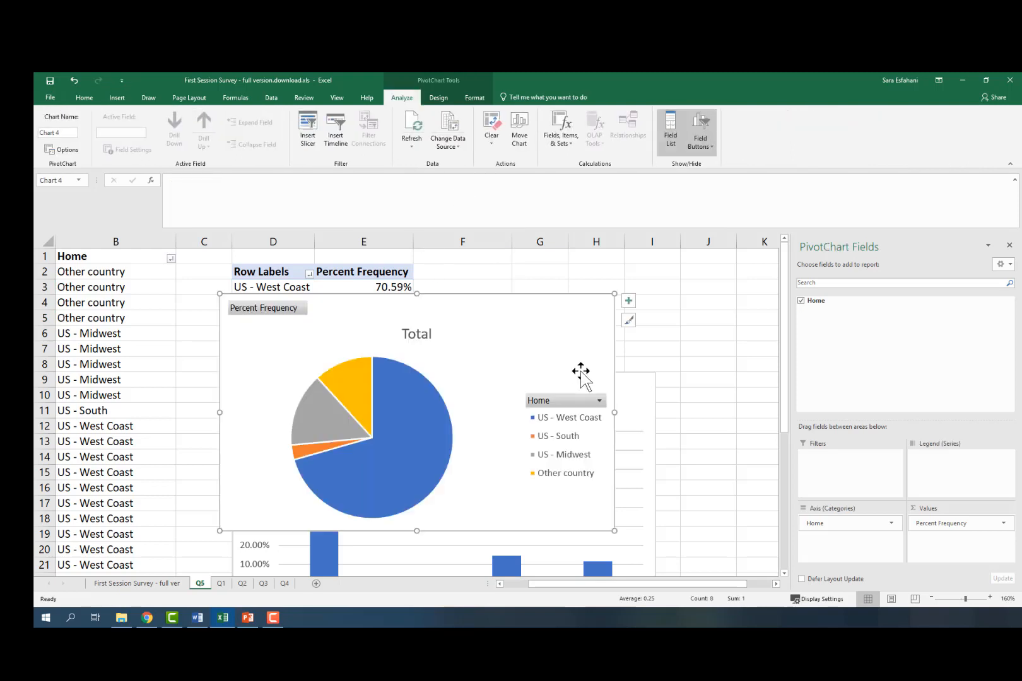
Step: Move the pie chart to the right of the table and apply a chart style with percentage data labels
{"action": "left_click_drag", "start_coordinate": [486, 322], "coordinate": [584, 315]}
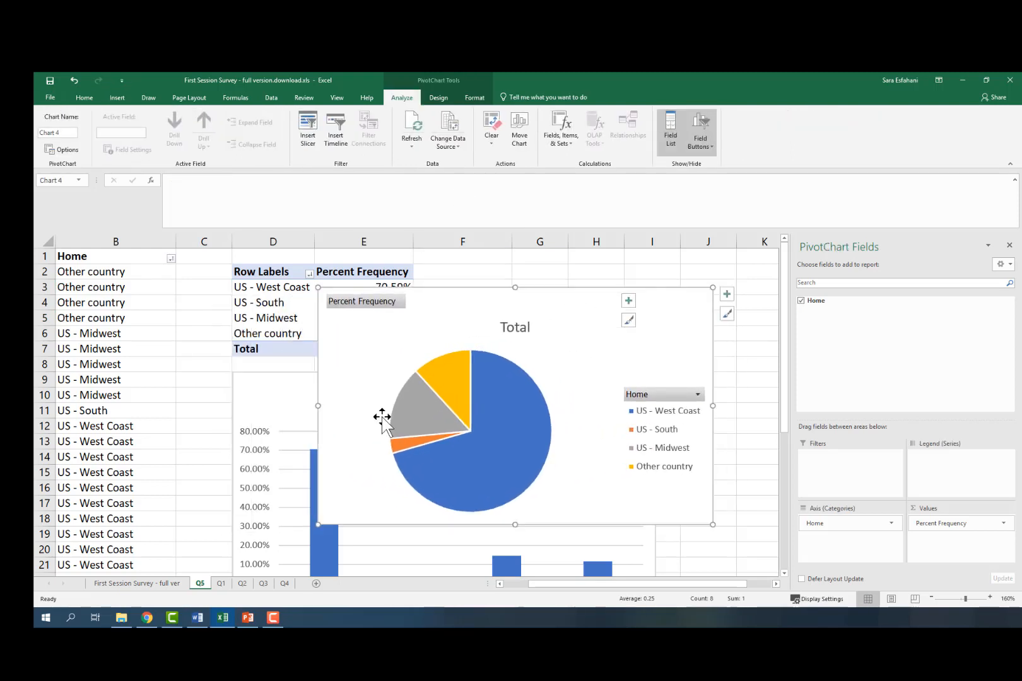
{"action": "left_click_drag", "start_coordinate": [318, 406], "coordinate": [389, 406]}
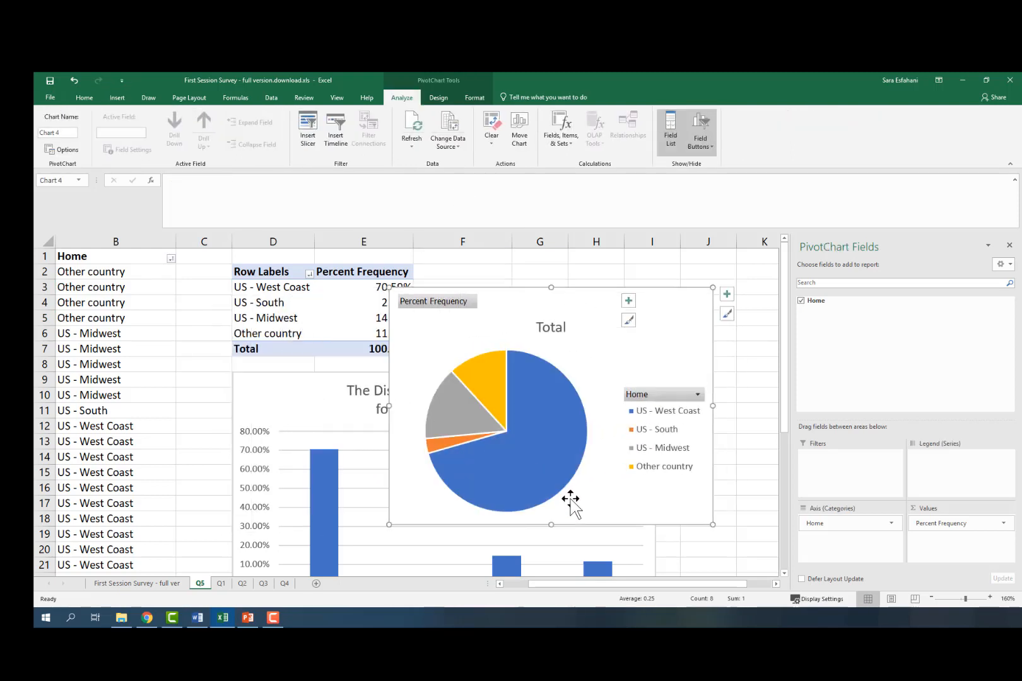
{"action": "left_click", "coordinate": [441, 98]}
{"action": "left_click", "coordinate": [500, 149]}
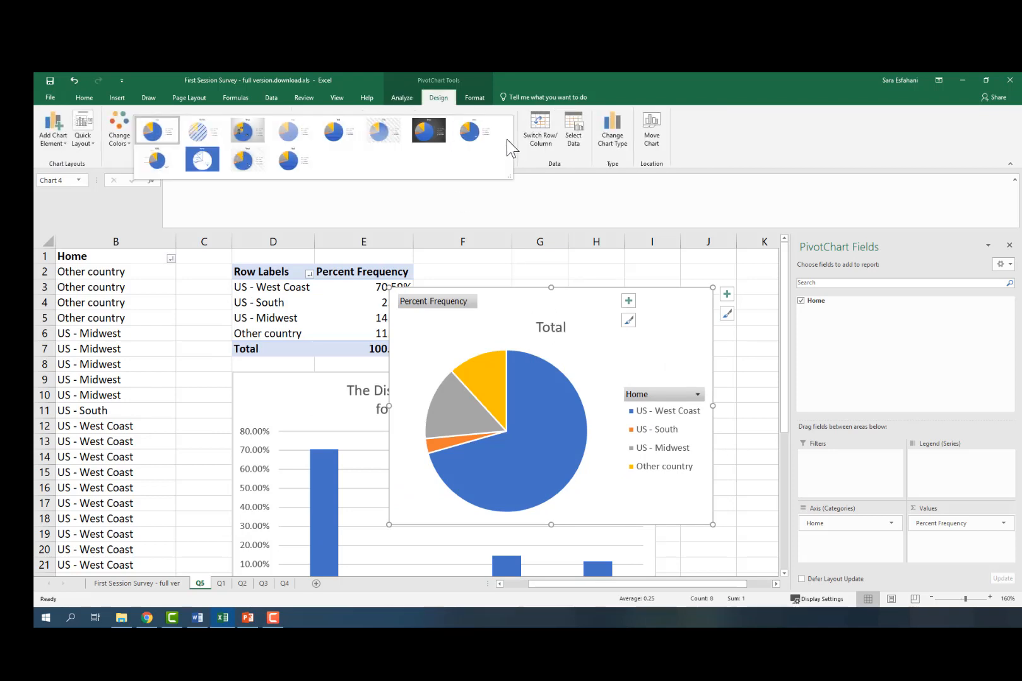
{"action": "left_click", "coordinate": [474, 138]}
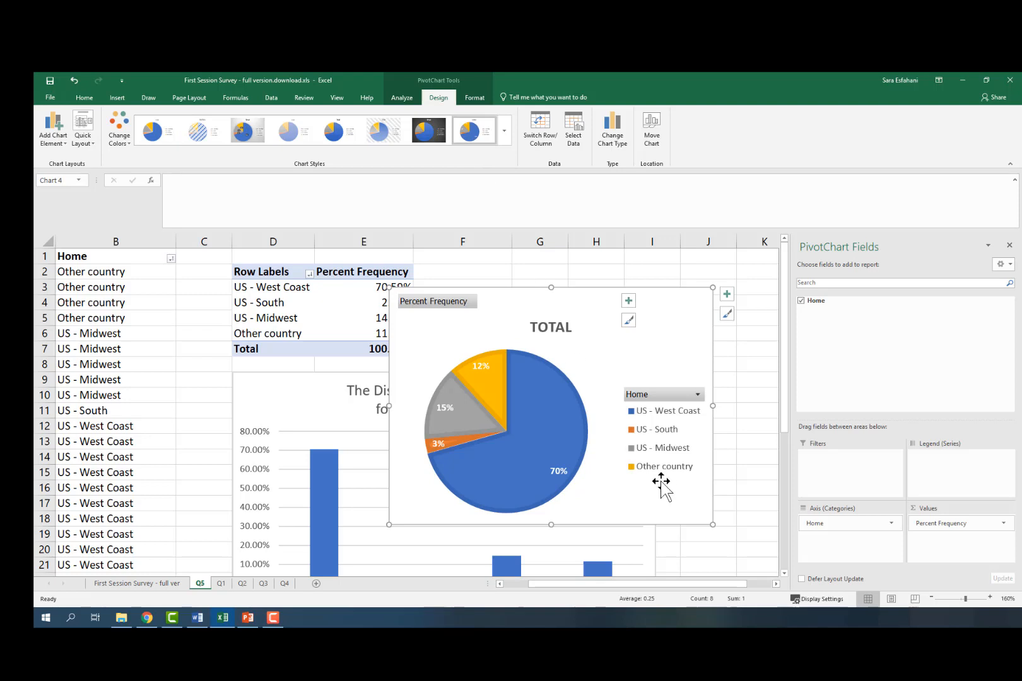
Step: Delete the pie chart's Total title
{"action": "left_click", "coordinate": [539, 327]}
{"action": "left_click_drag", "start_coordinate": [571, 328], "coordinate": [531, 329]}
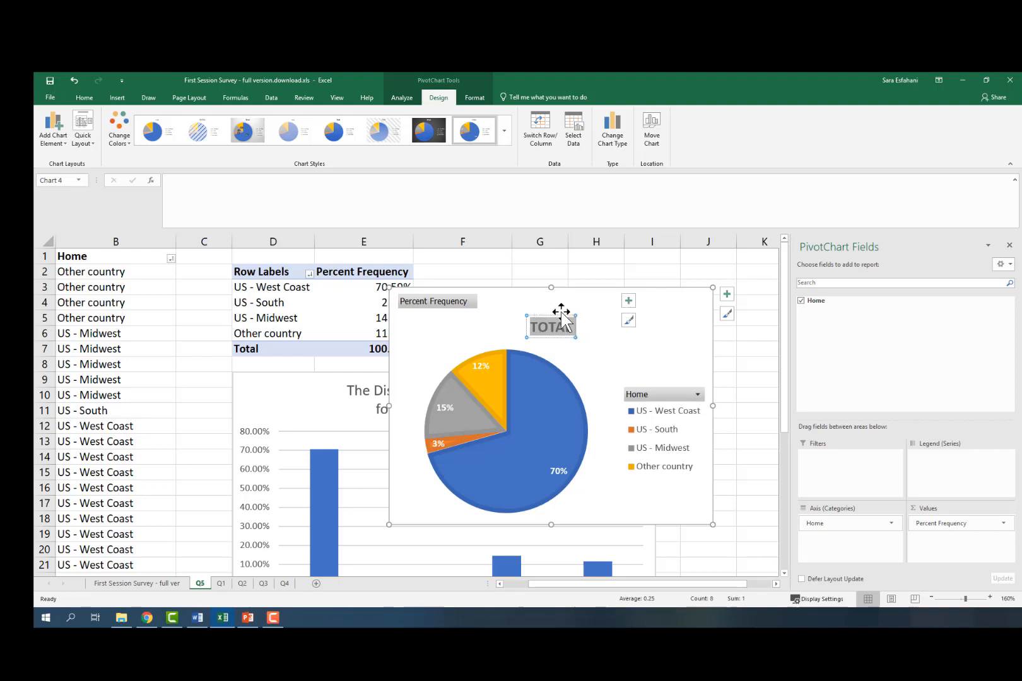
{"action": "left_click", "coordinate": [555, 321]}
{"action": "left_click", "coordinate": [579, 377]}
{"action": "left_click", "coordinate": [555, 320]}
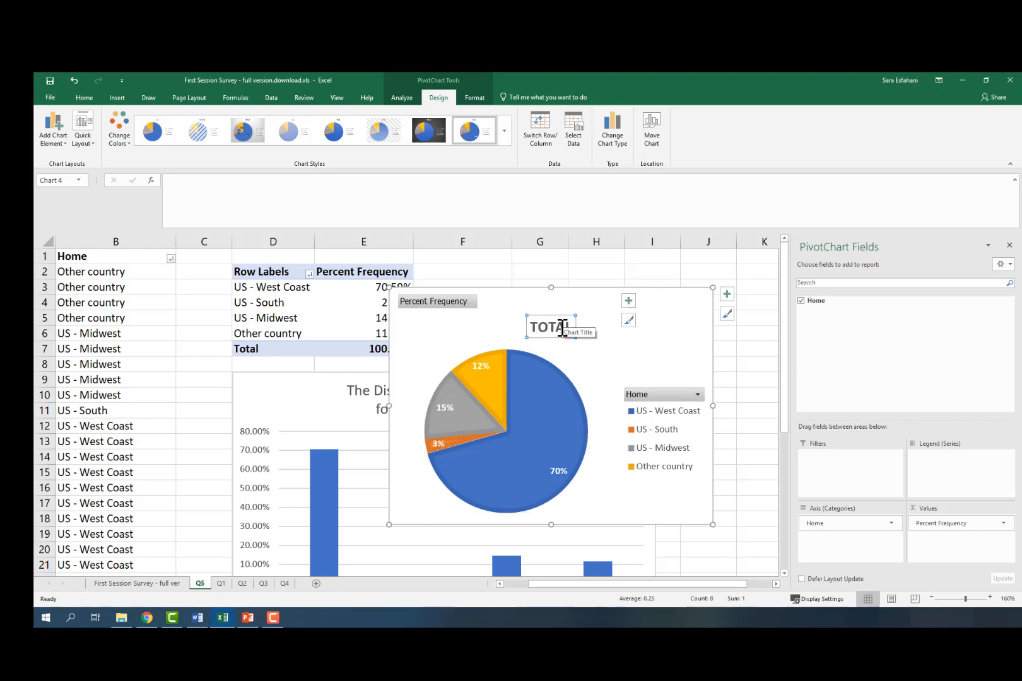
{"action": "key", "text": "Delete"}
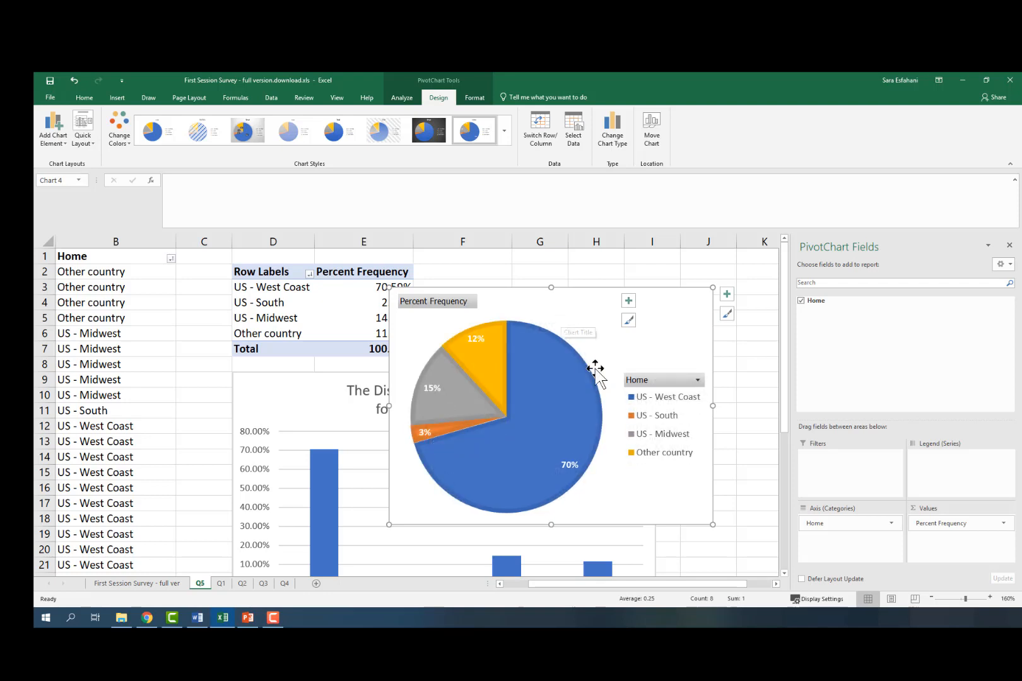